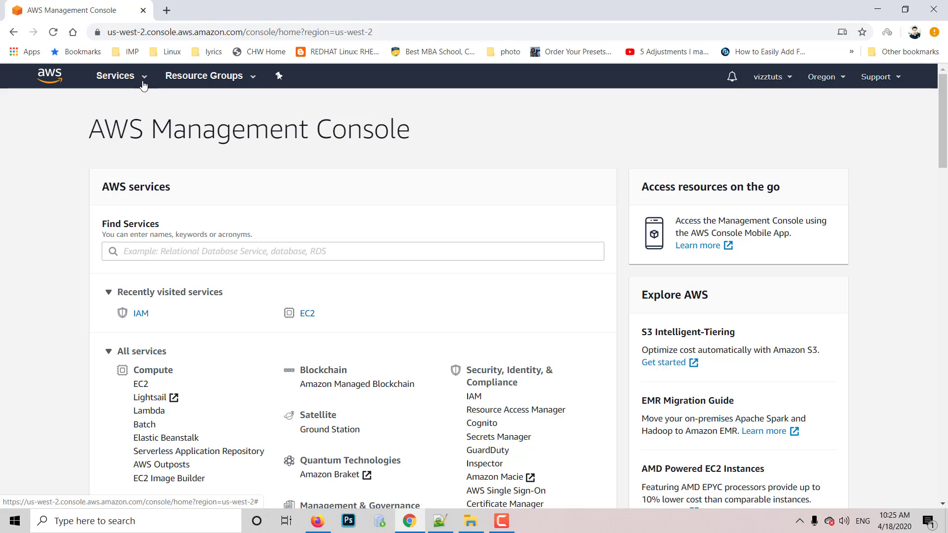
Step: Close the full services list and search the console's services for 'iam'
scroll(519, 264, down, 8)
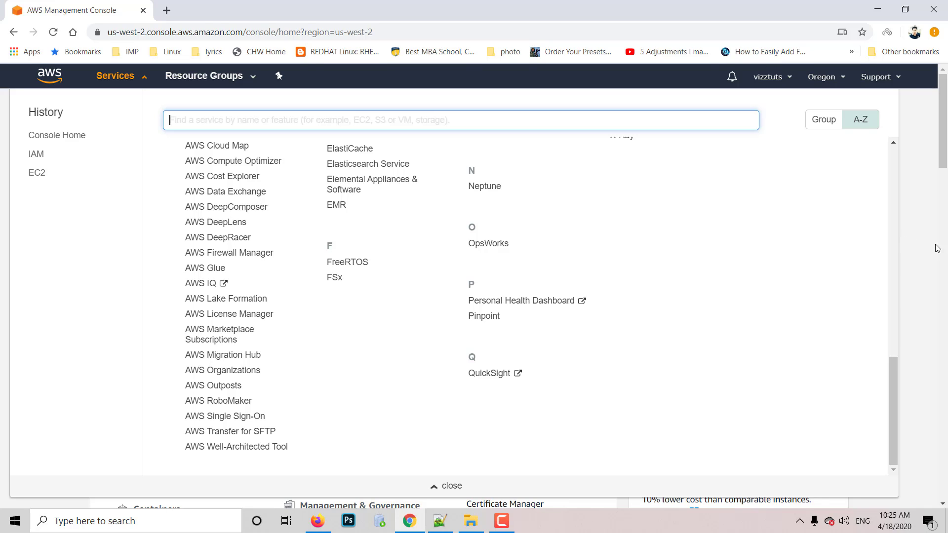
click(914, 257)
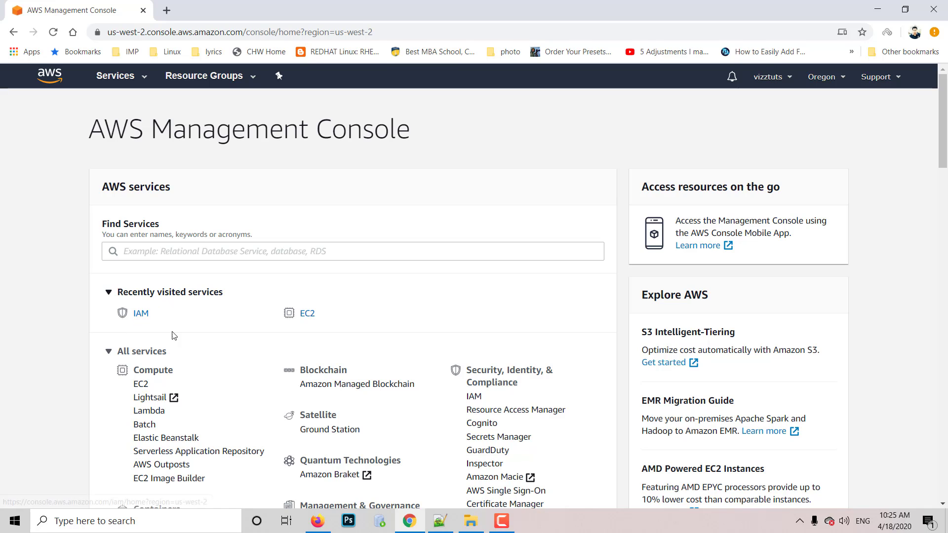
click(243, 255)
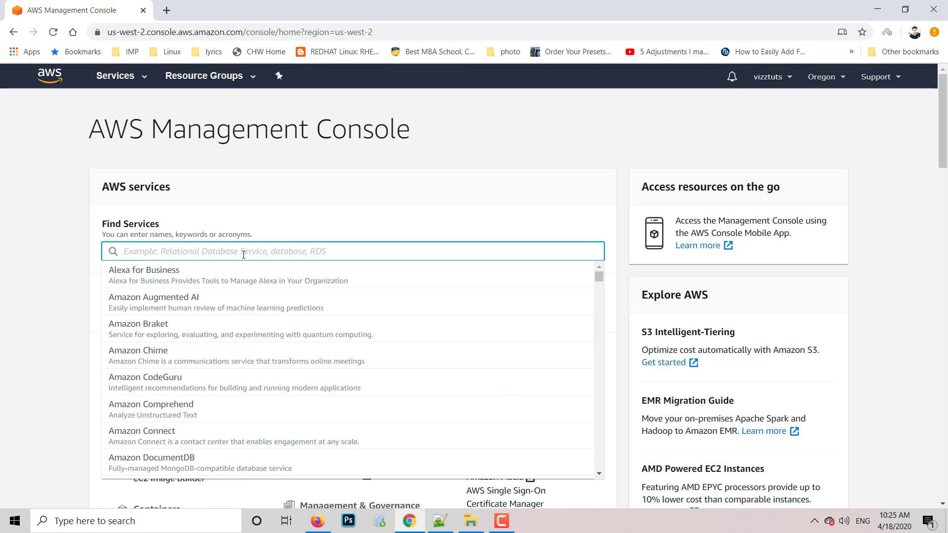
text(iam)
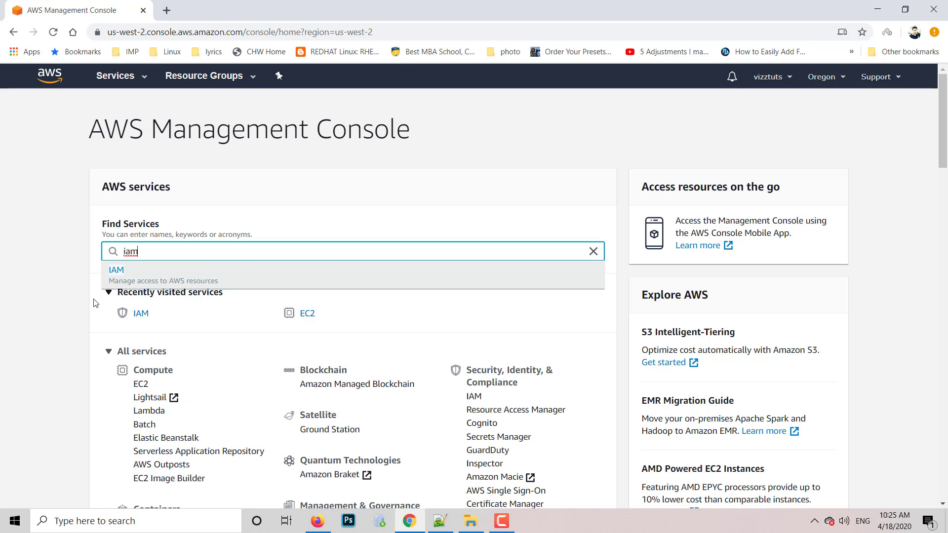
Step: Open the IAM service, check its Region options, and browse the Roles page
click(154, 285)
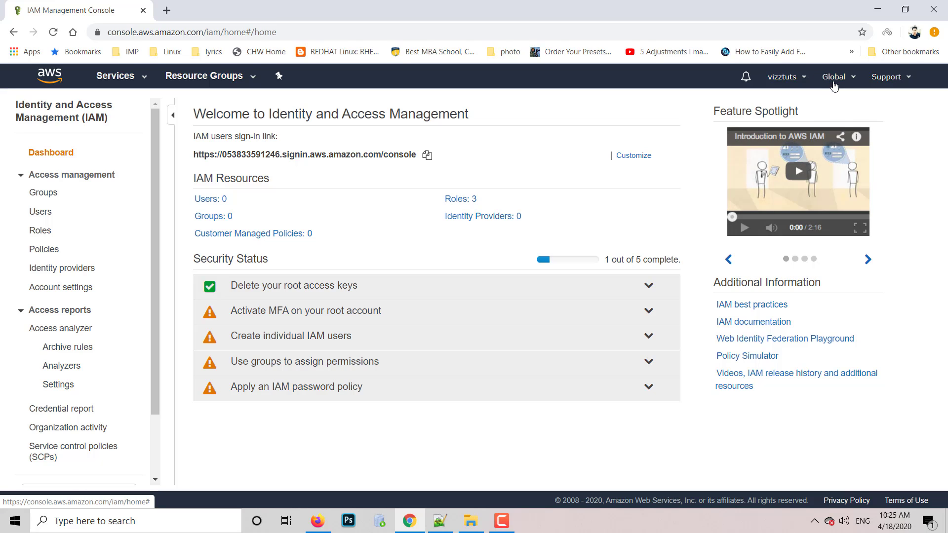
click(850, 80)
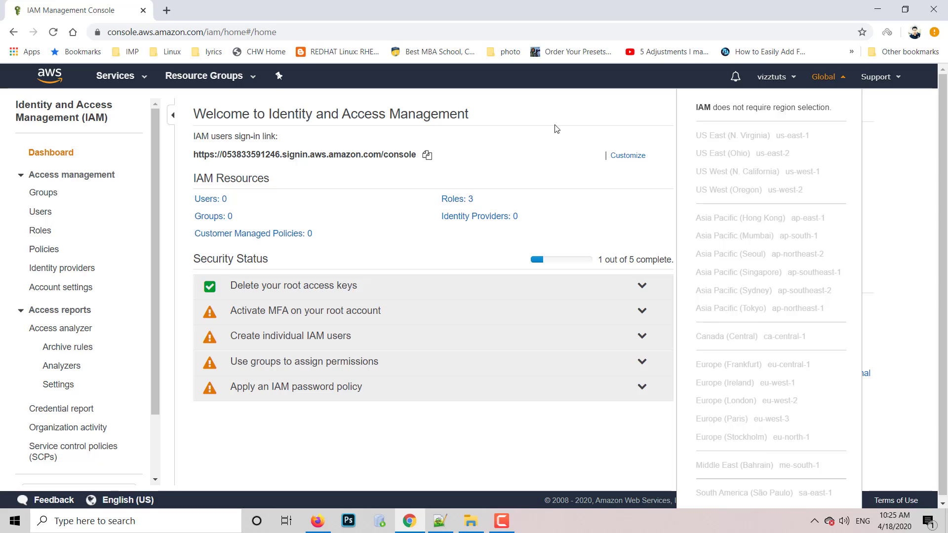
click(558, 108)
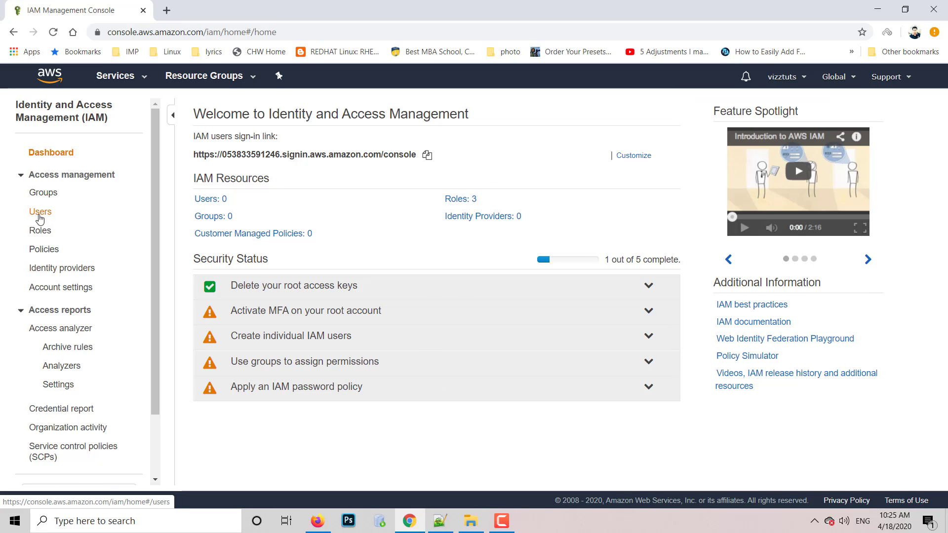
drag(41, 215, 216, 213)
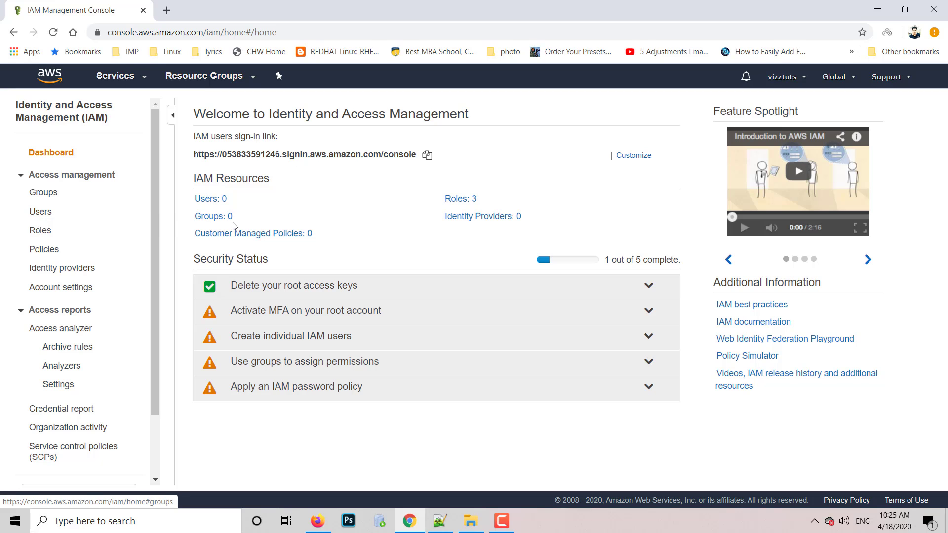
click(456, 198)
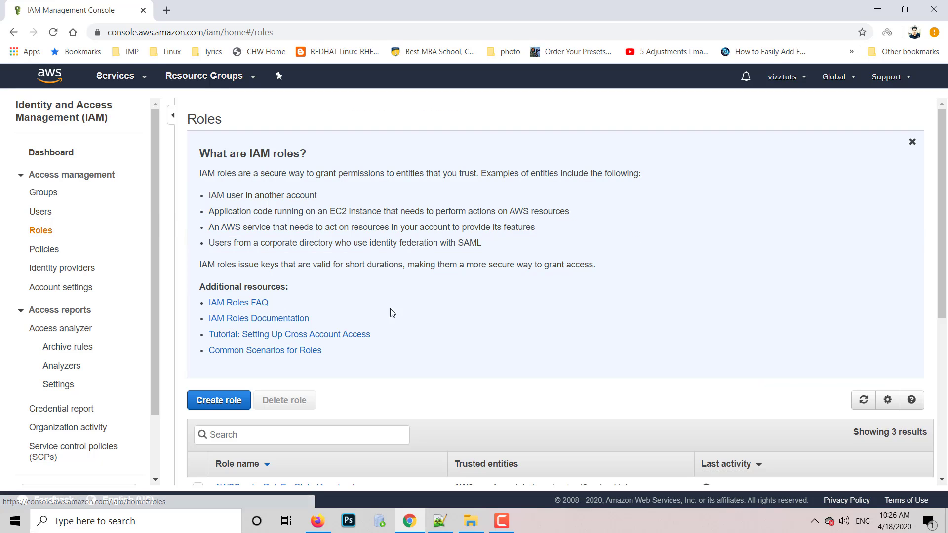
scroll(468, 363, down, 5)
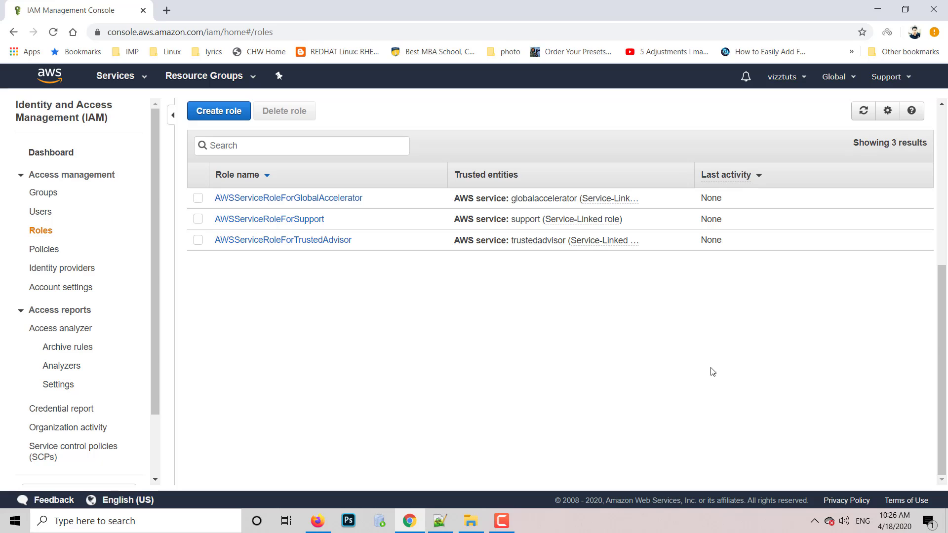
scroll(934, 346, up, 5)
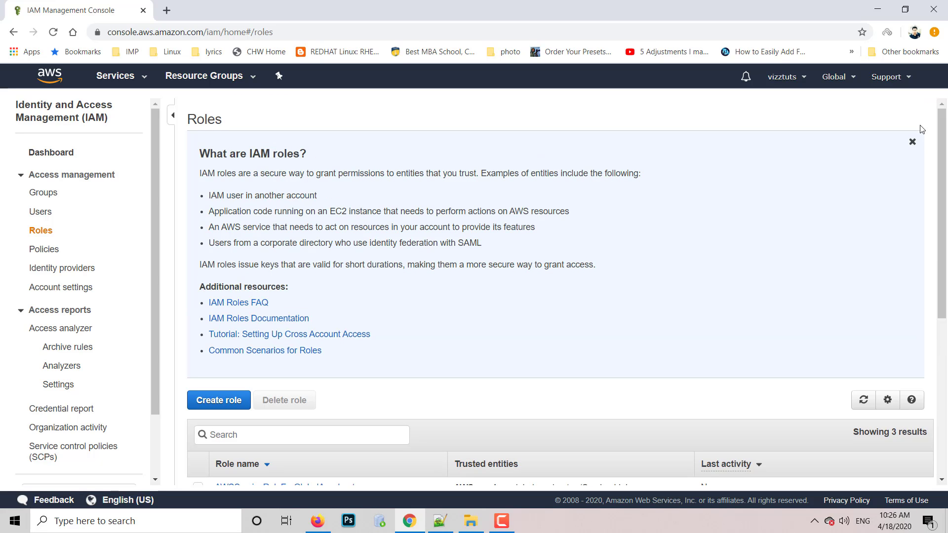
click(913, 142)
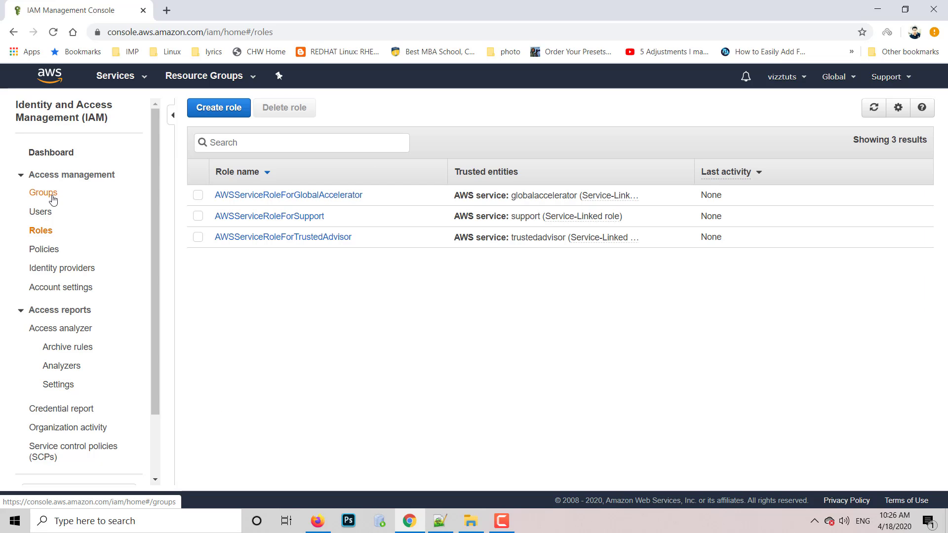
Step: Return to the IAM dashboard and review the root access keys security advice
click(49, 153)
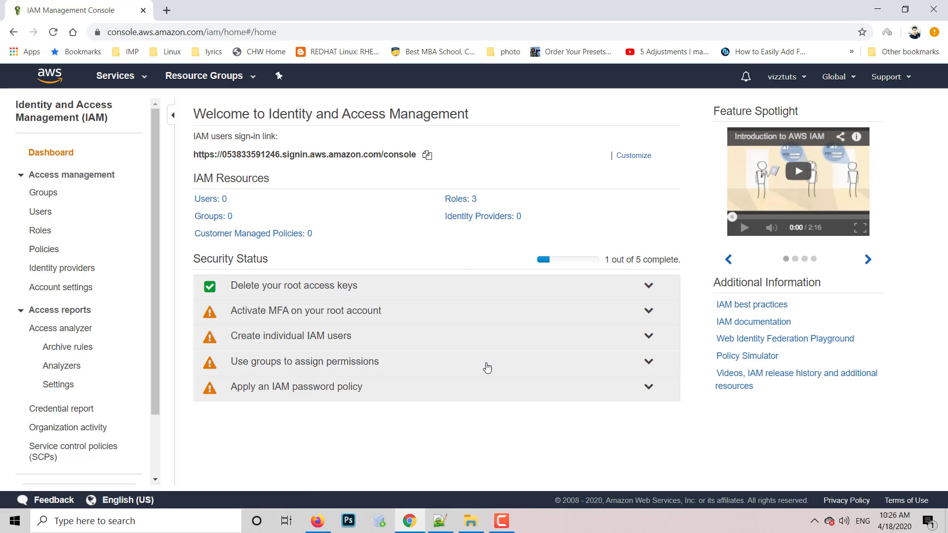
drag(192, 260, 318, 265)
click(318, 265)
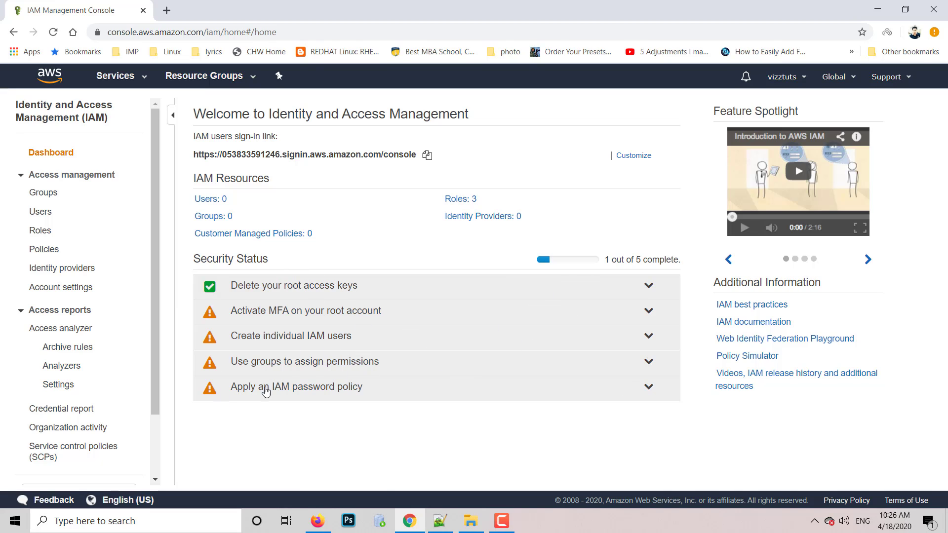
click(324, 289)
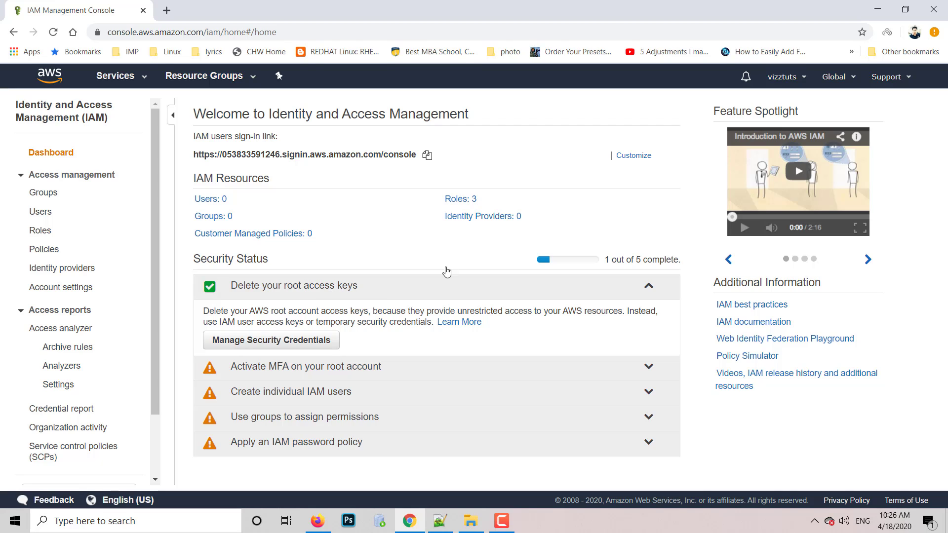
click(647, 290)
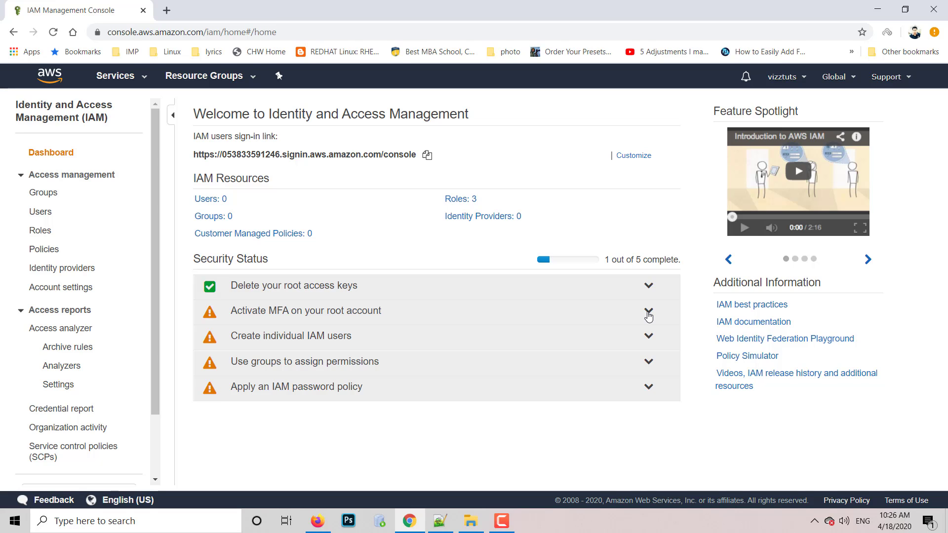
Step: Follow the root MFA advice to security credentials and choose a Virtual MFA device
click(648, 314)
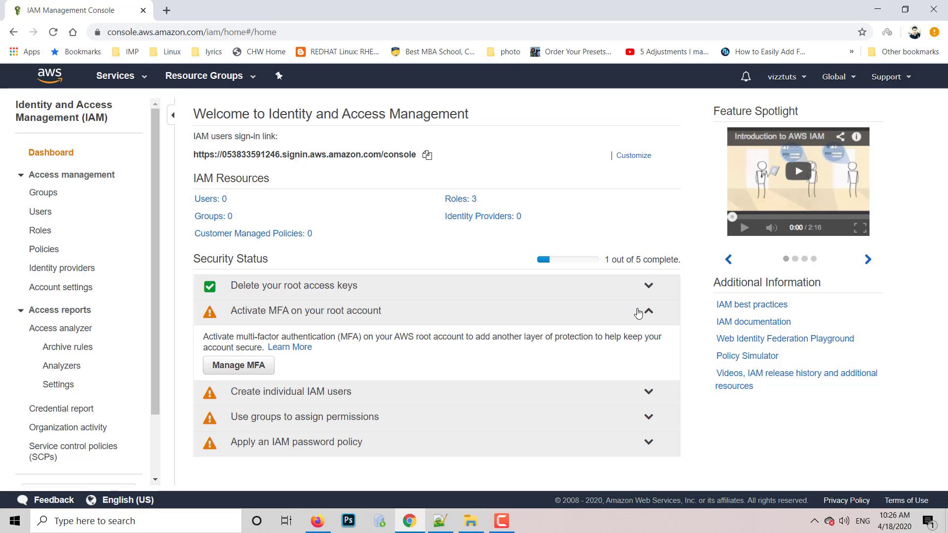
click(258, 371)
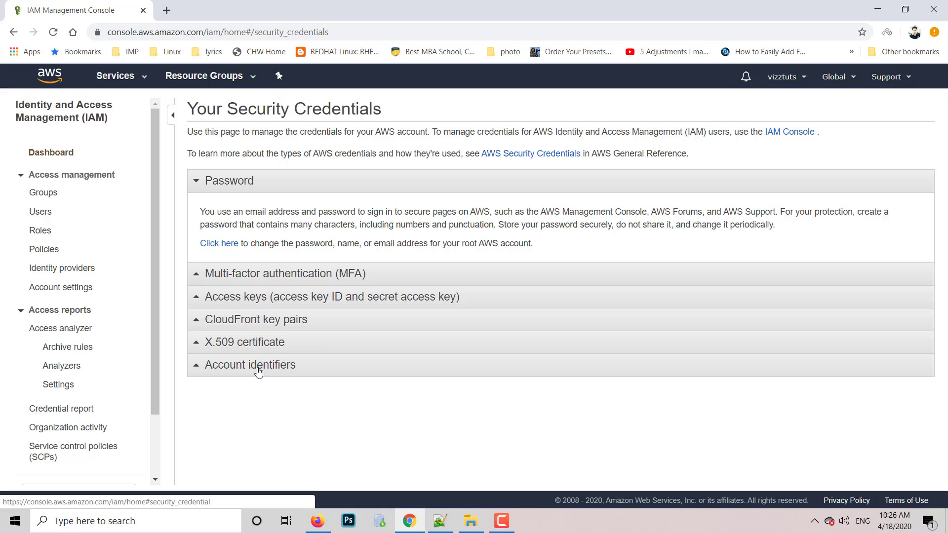
click(271, 275)
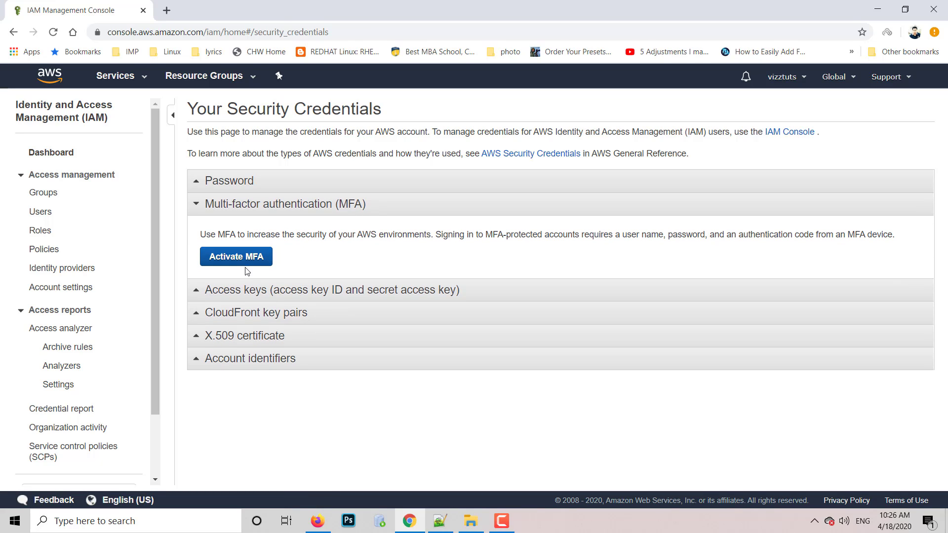
click(253, 261)
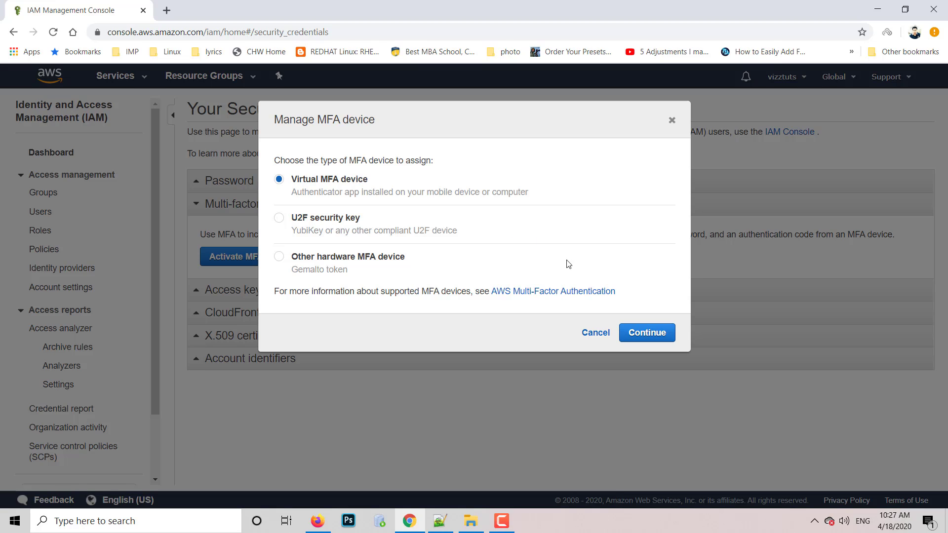
click(648, 334)
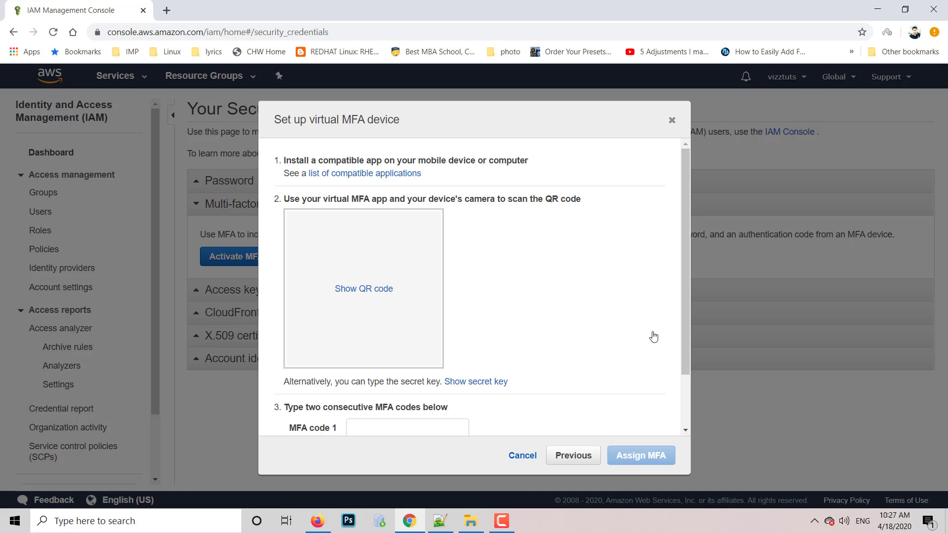
Step: Show the QR code, enter two consecutive MFA codes, and assign the virtual MFA device
click(378, 289)
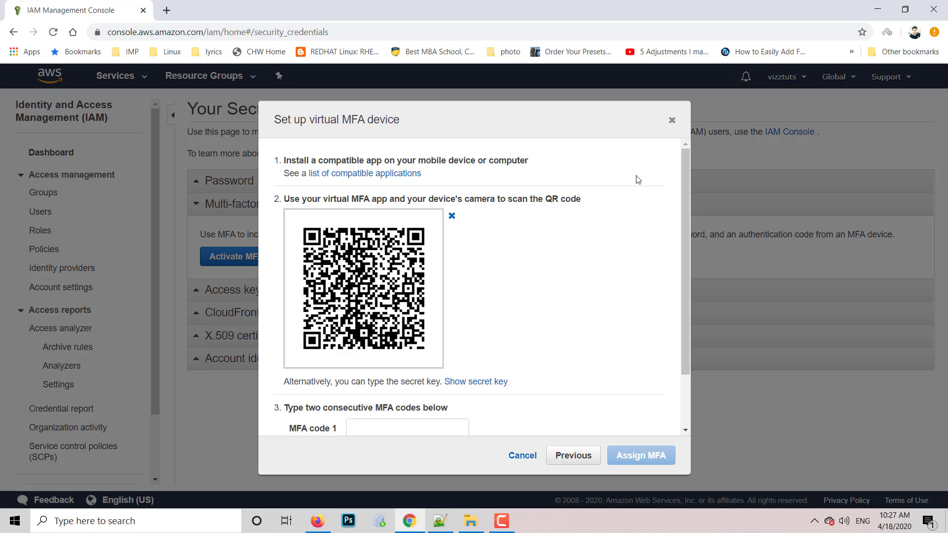
scroll(683, 247, down, 2)
click(434, 365)
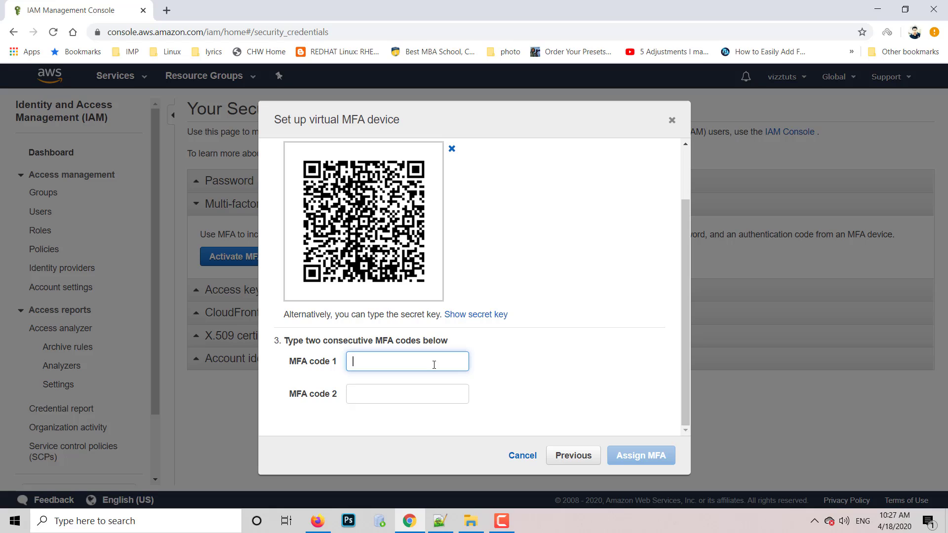
drag(683, 325, 685, 354)
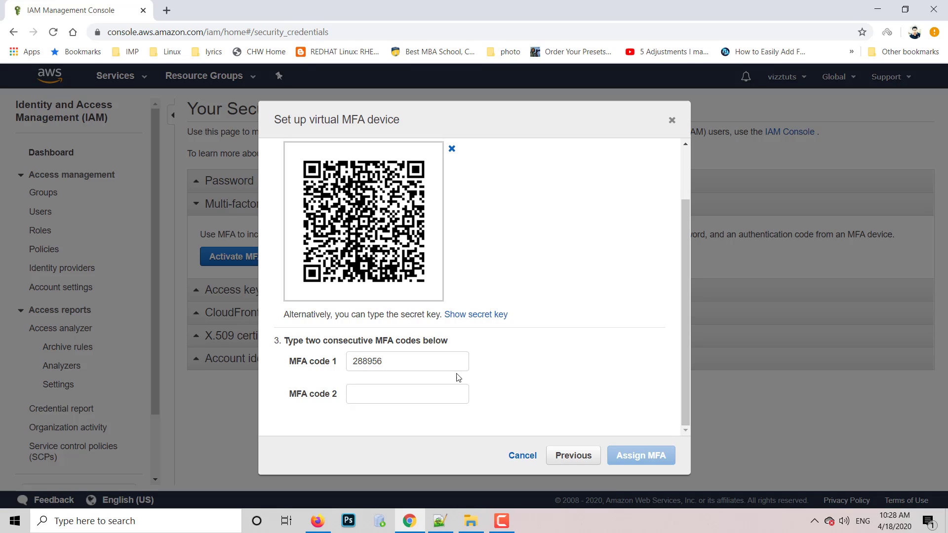
click(445, 389)
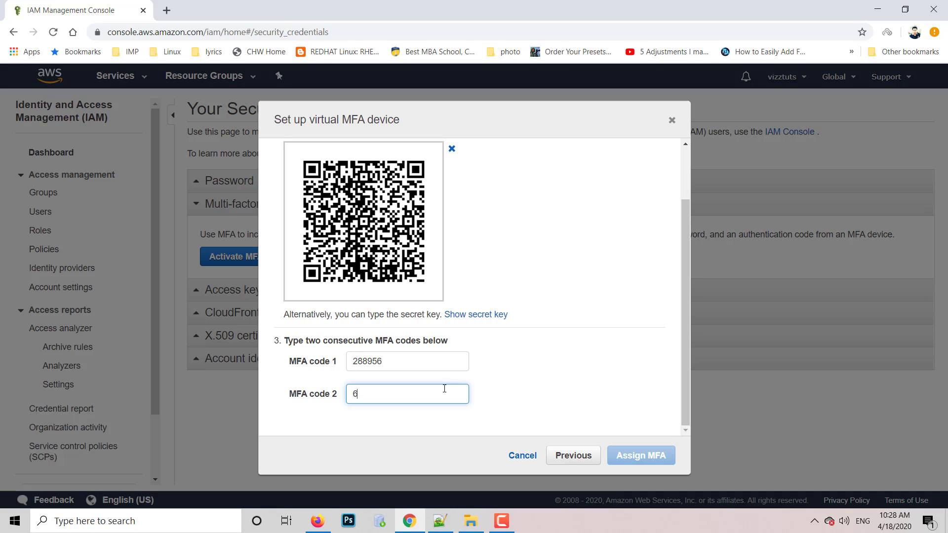
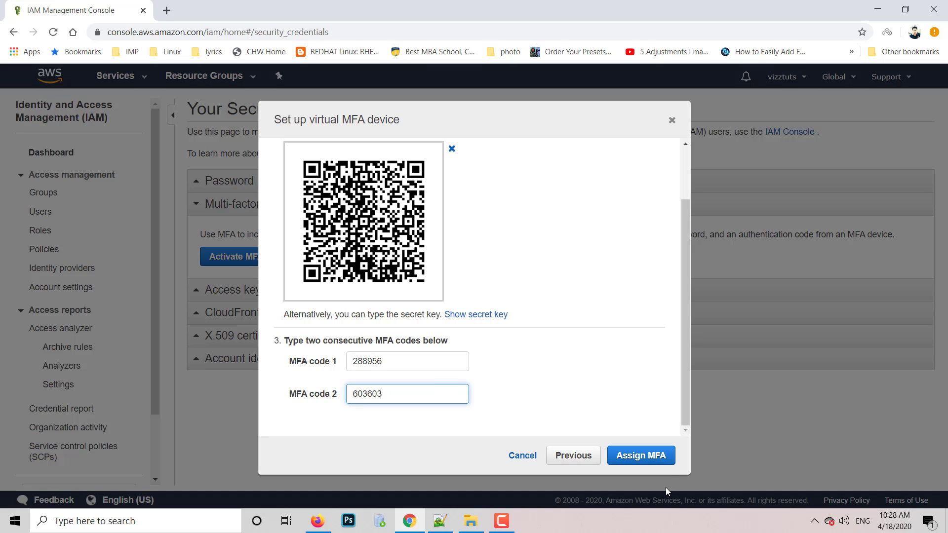
click(665, 453)
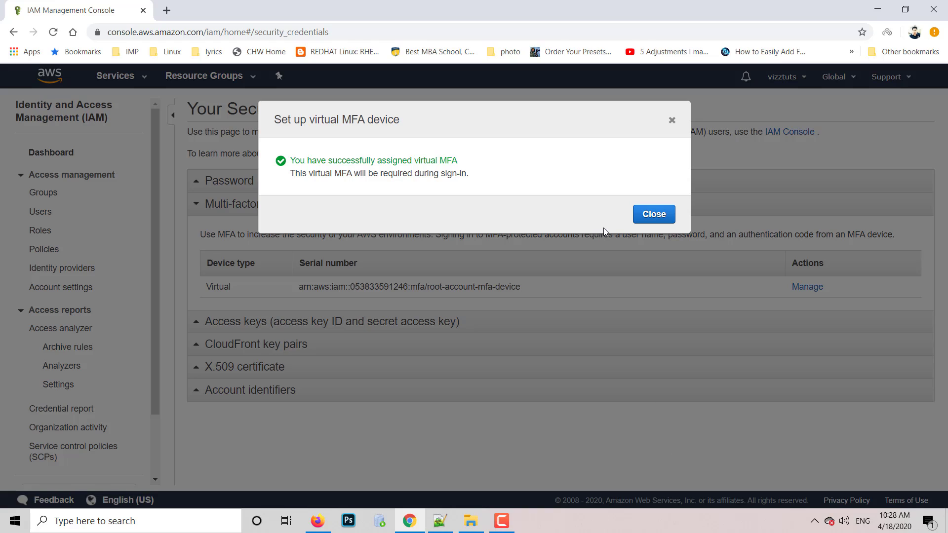
Step: Close the MFA success message, go back to Dashboard, and expand Create individual IAM users
click(648, 220)
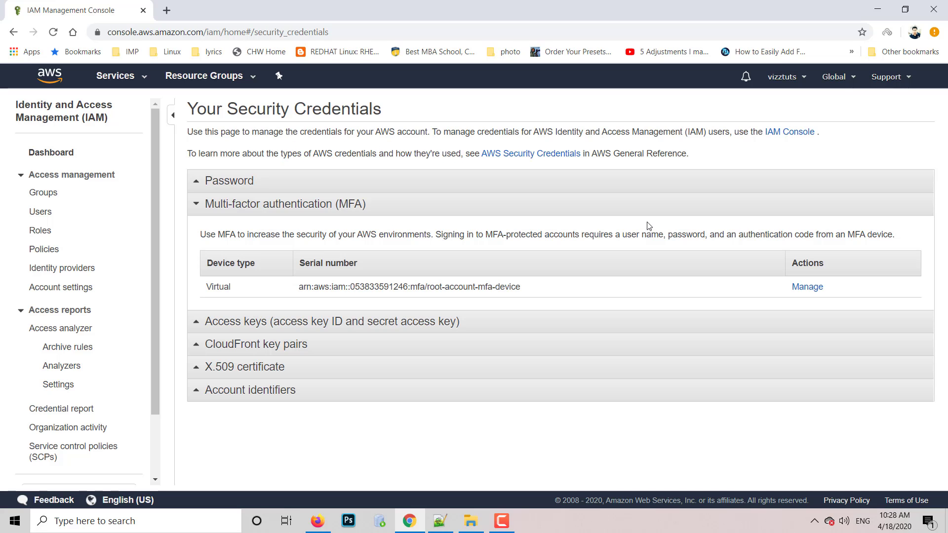
click(59, 153)
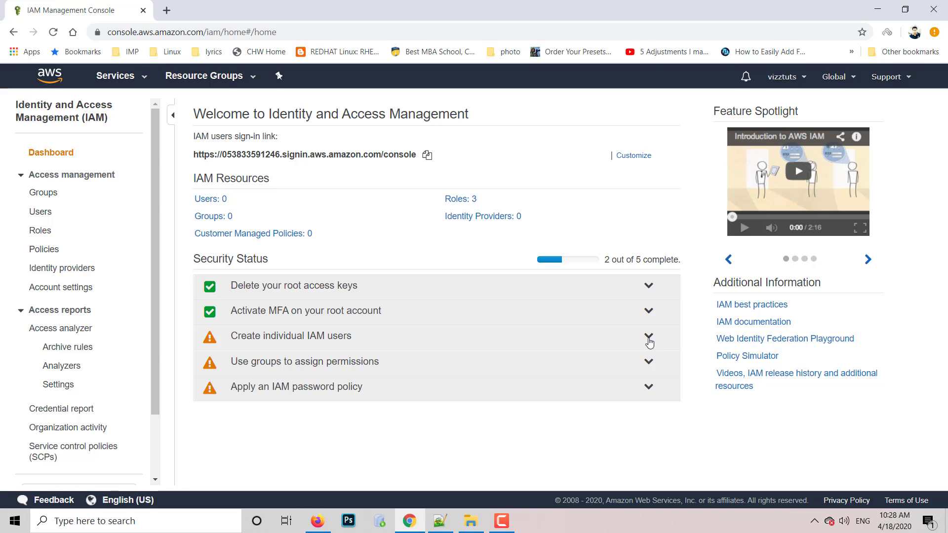
click(648, 337)
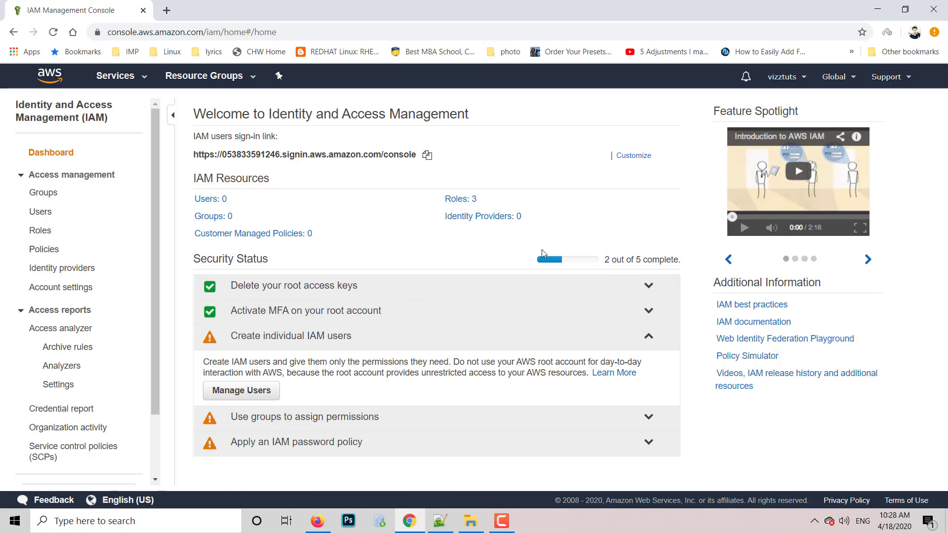
Step: From Manage Users, start adding a new IAM user and enter its user name
click(254, 390)
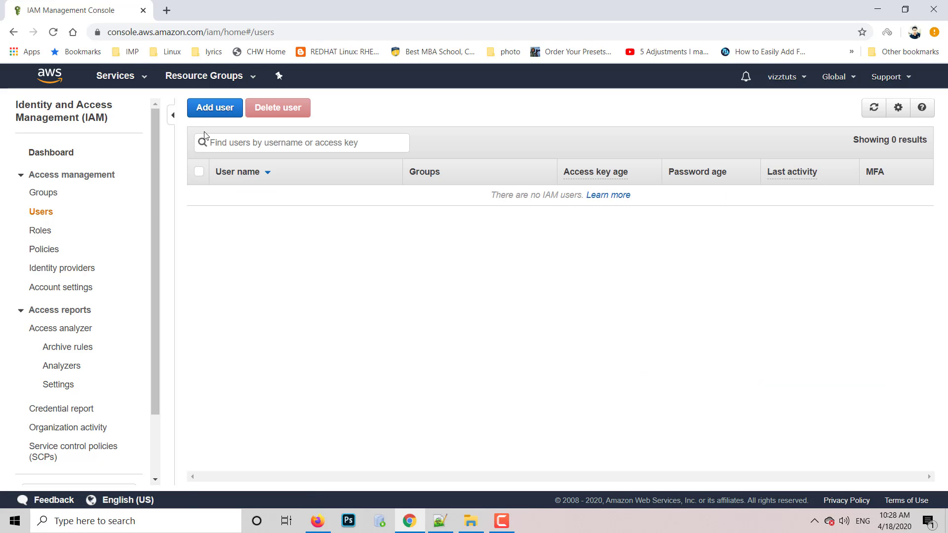
click(213, 107)
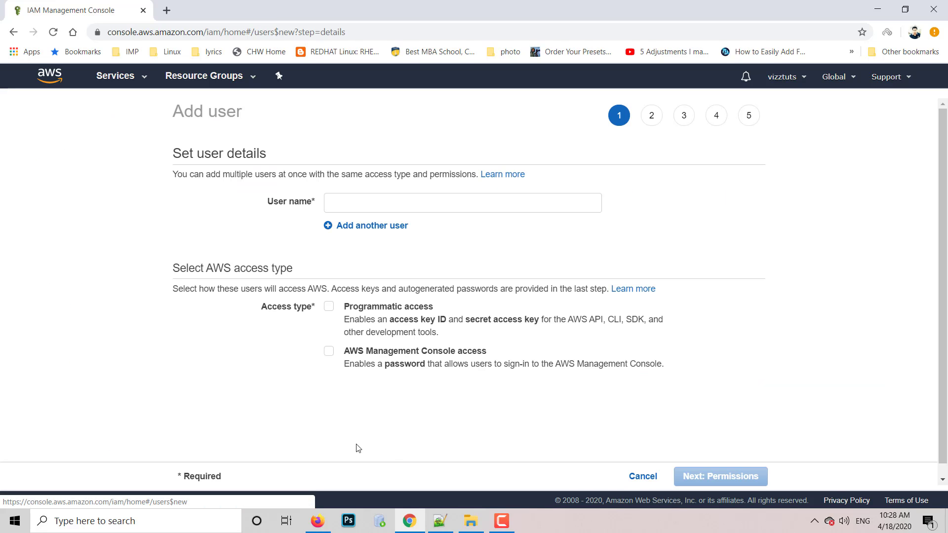
click(381, 210)
text(vijay)
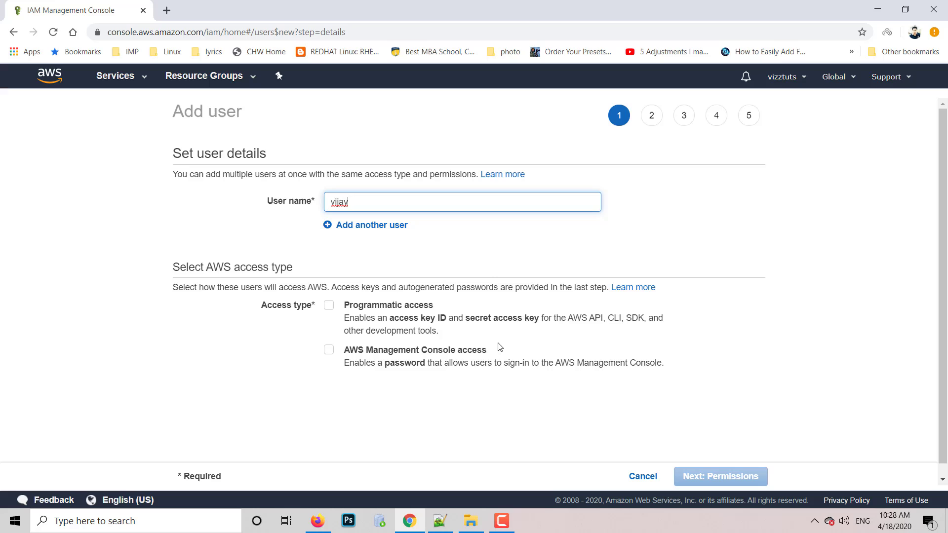
click(745, 255)
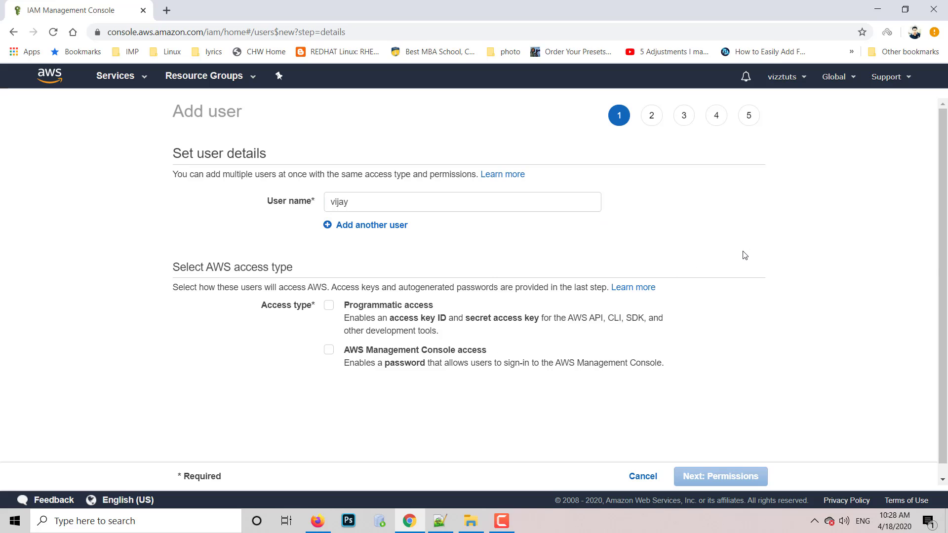
scroll(931, 328, down, 1)
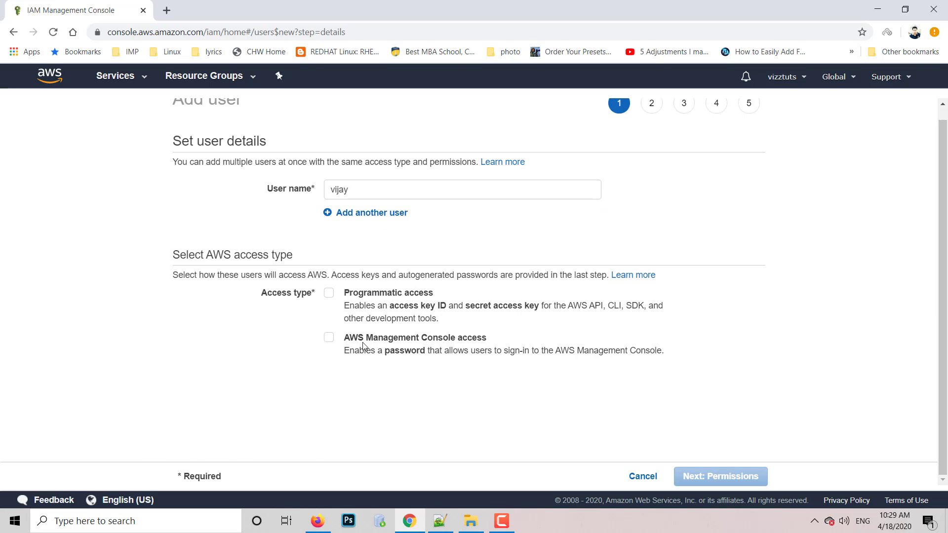
Step: Give the user console and programmatic access with a custom password, then continue to permissions
click(329, 339)
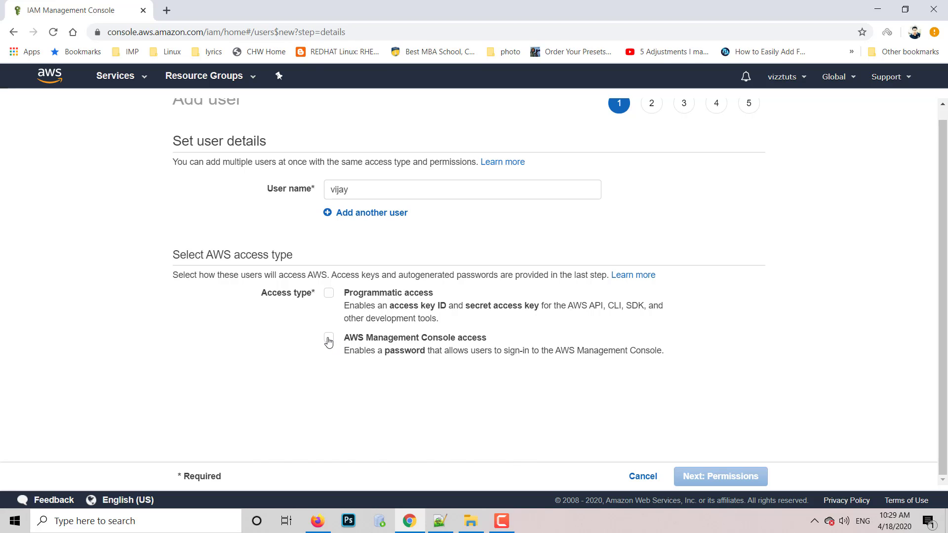
click(329, 292)
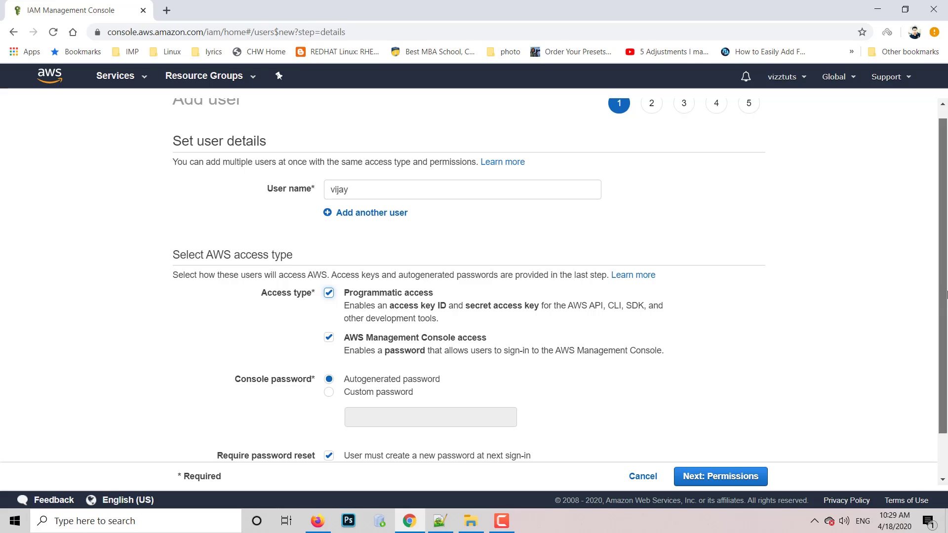
scroll(891, 334, down, 1)
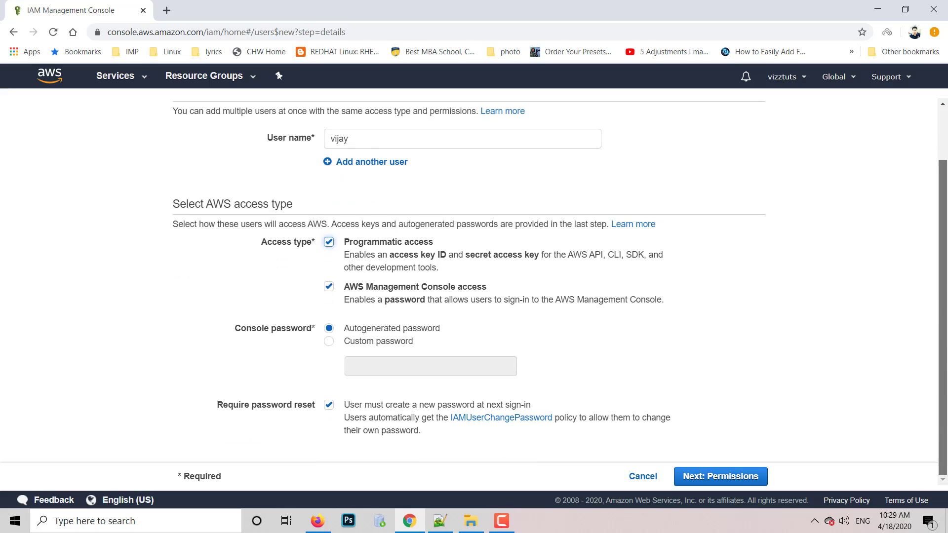
click(328, 342)
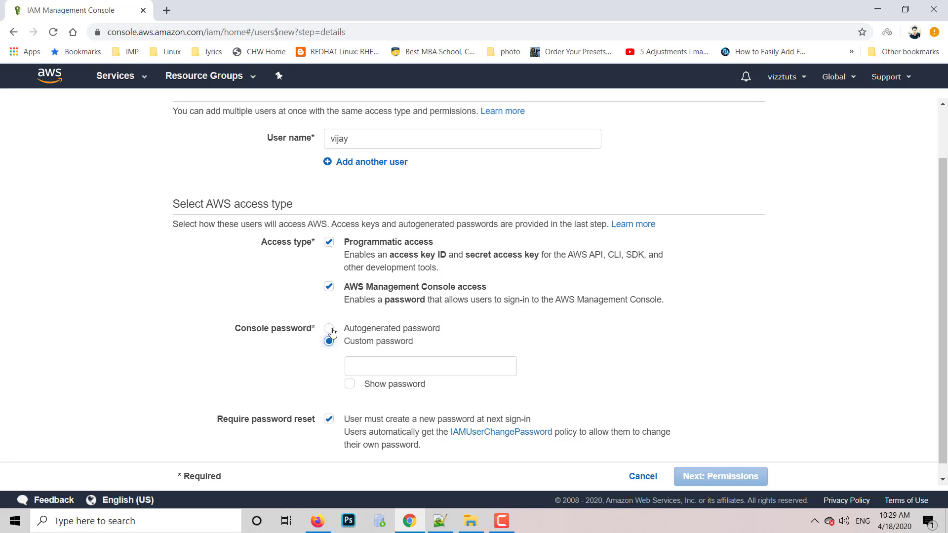
click(329, 328)
click(328, 342)
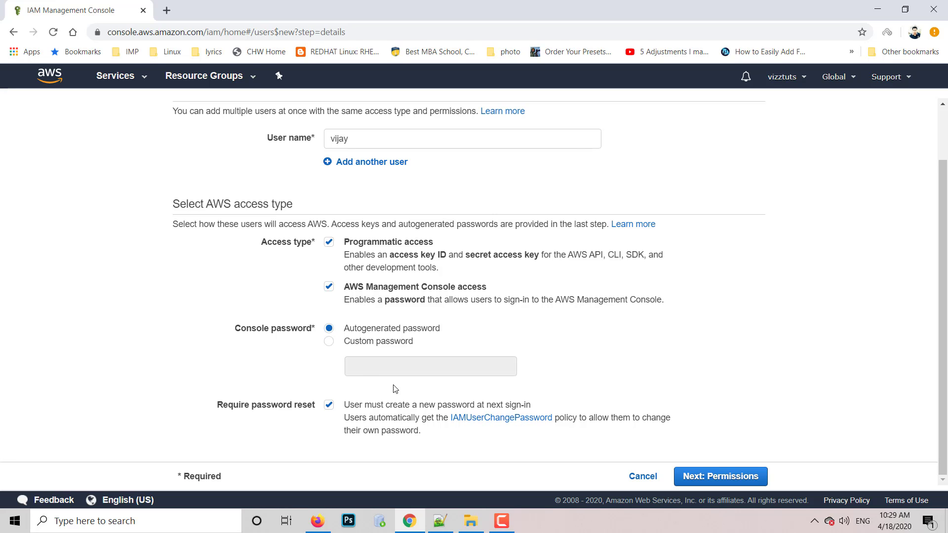
click(389, 369)
text(••)
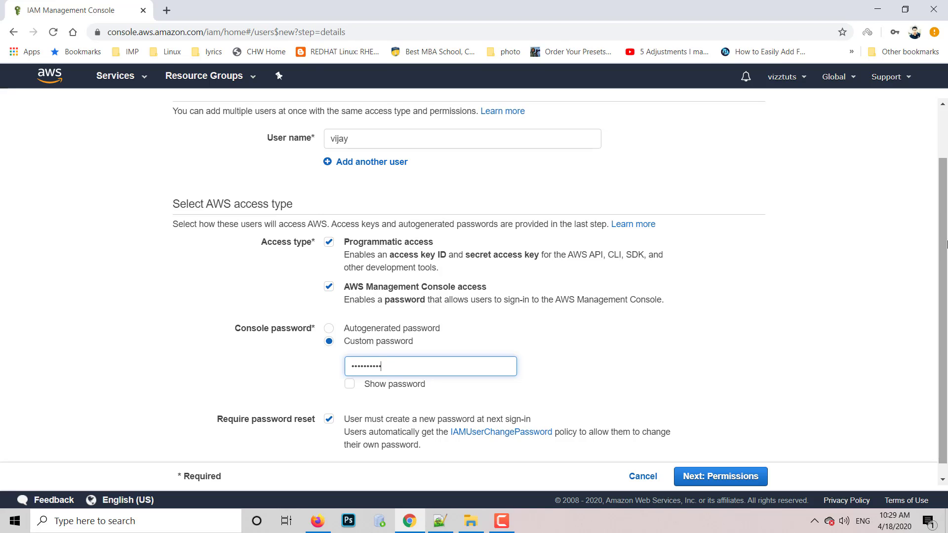
scroll(321, 393, down, 1)
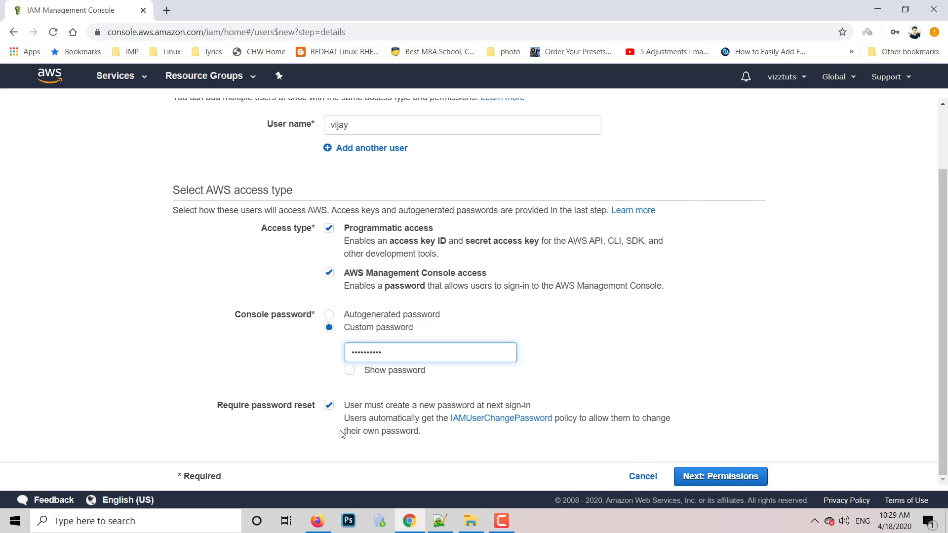
click(724, 478)
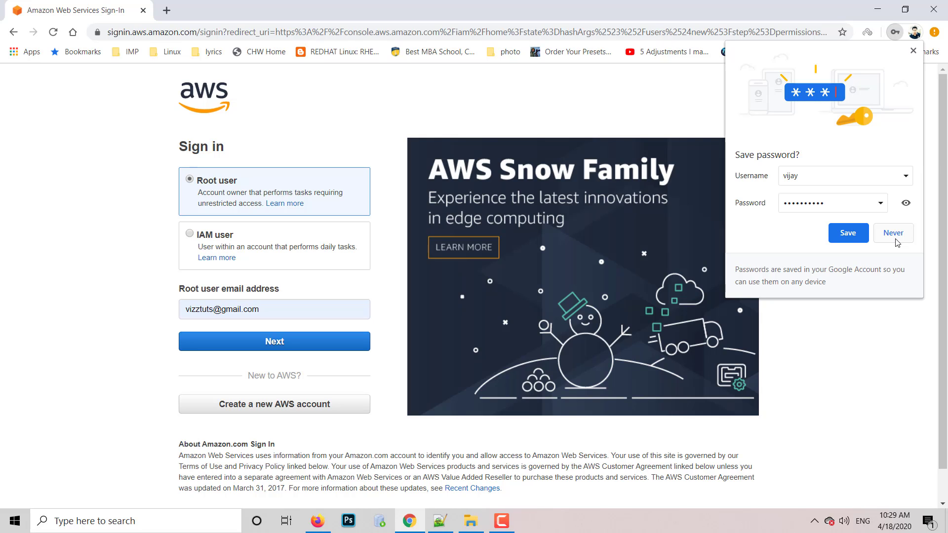
Step: Dismiss the save-password prompt and sign back in as root using the saved password and MFA code
click(914, 51)
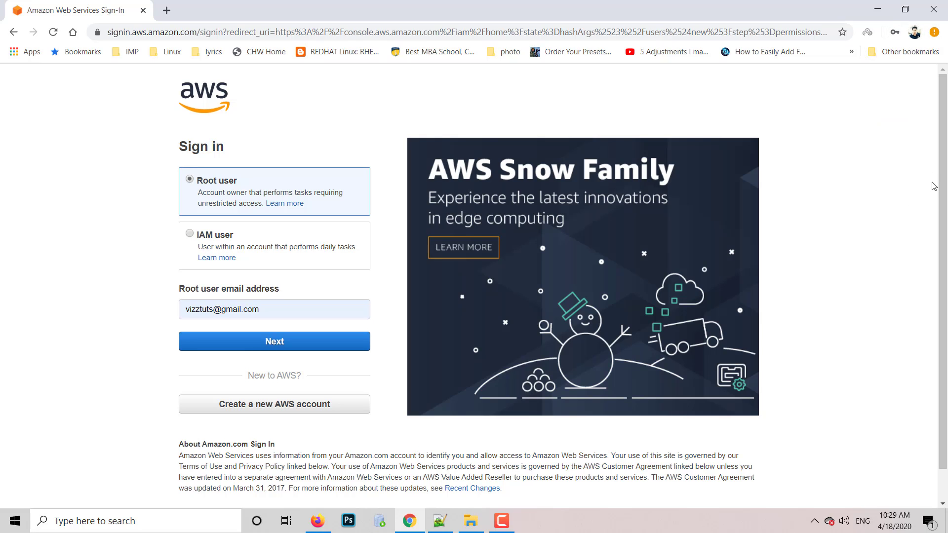
scroll(934, 187, down, 1)
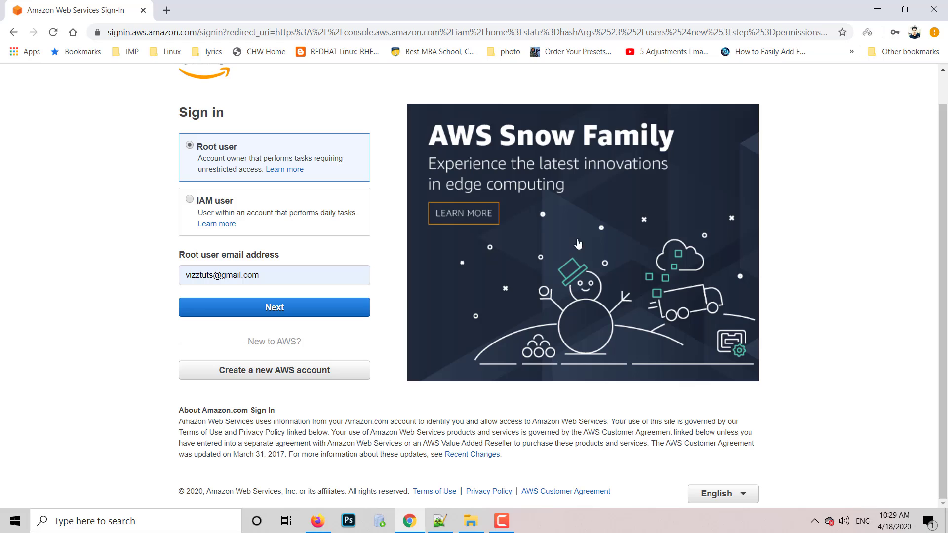
click(336, 304)
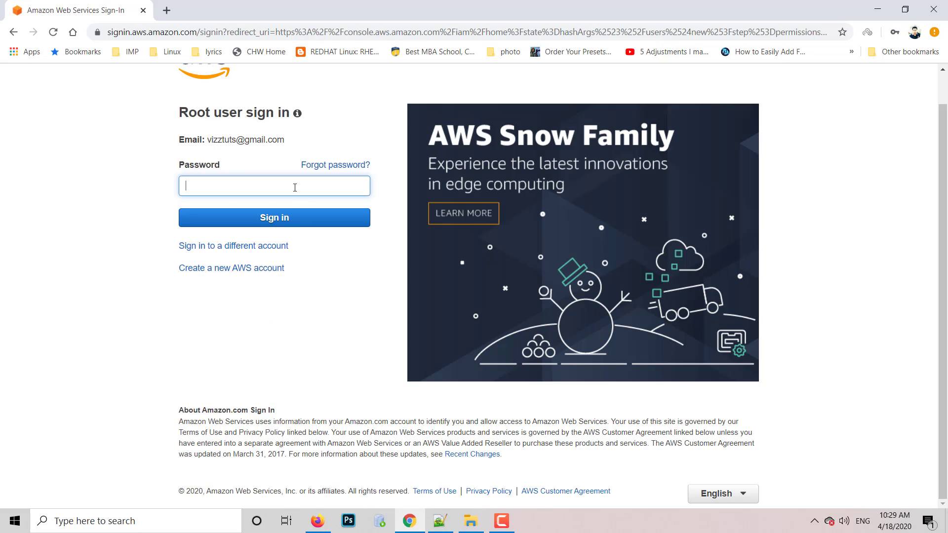
click(295, 188)
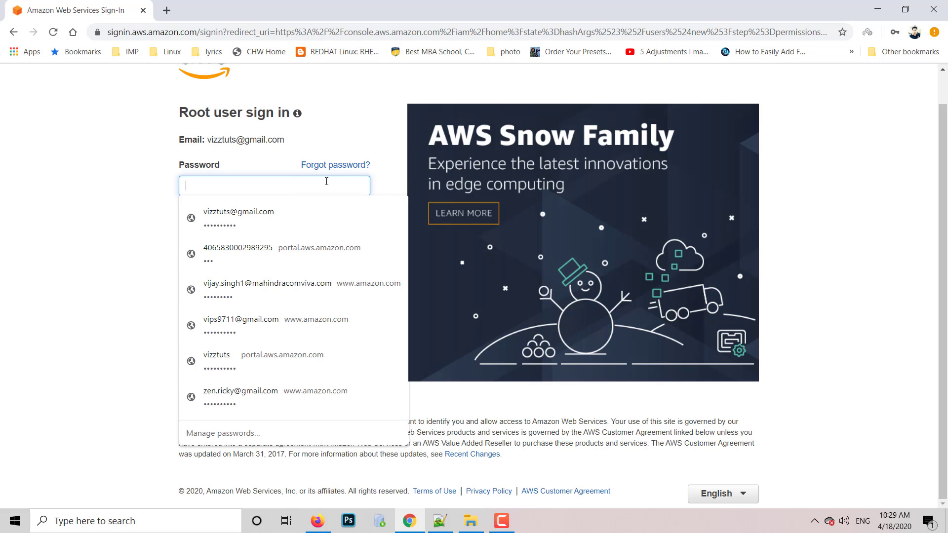
click(239, 217)
click(279, 218)
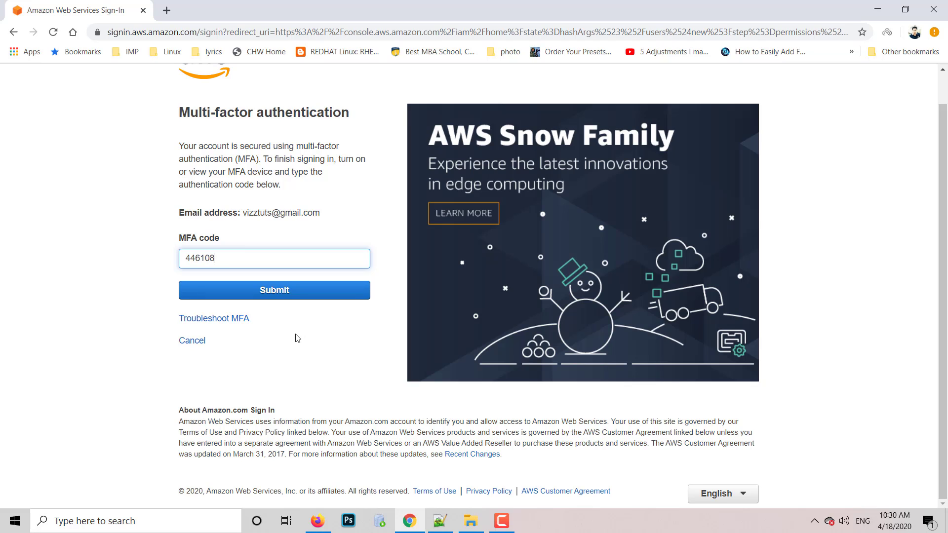
click(354, 290)
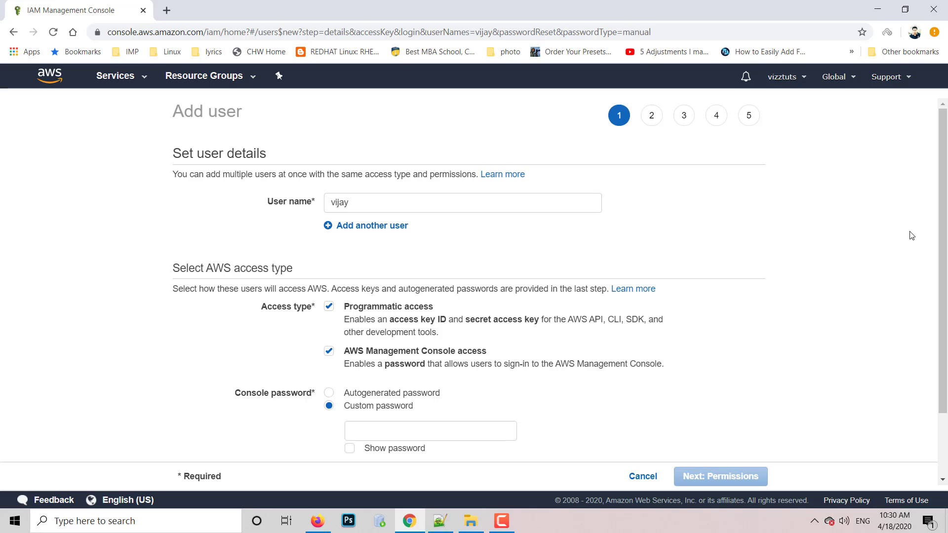
Step: Re-enter the custom password, advance to permissions, save the password in Chrome, and view boundary options
scroll(912, 236, down, 2)
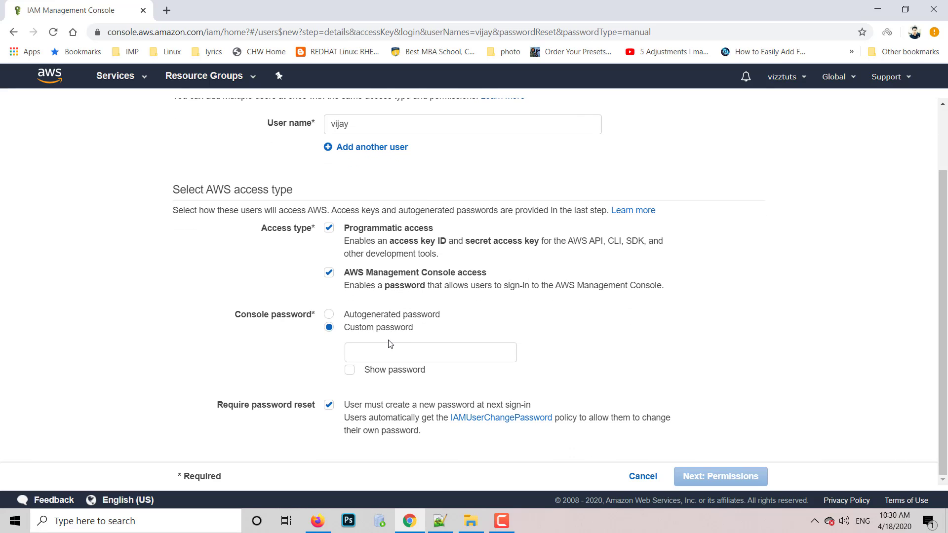
click(351, 352)
text(a)
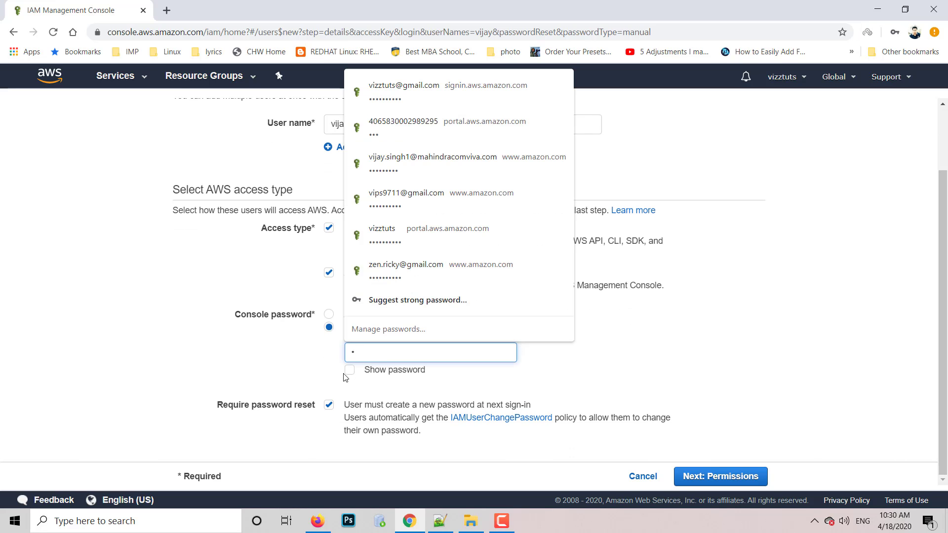
key(BackSpace)
text(a)
click(865, 358)
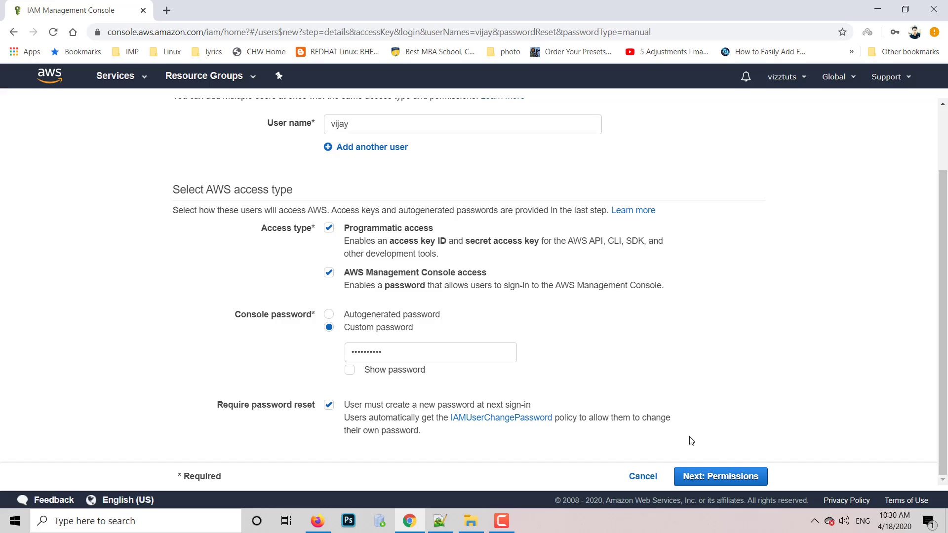
click(711, 476)
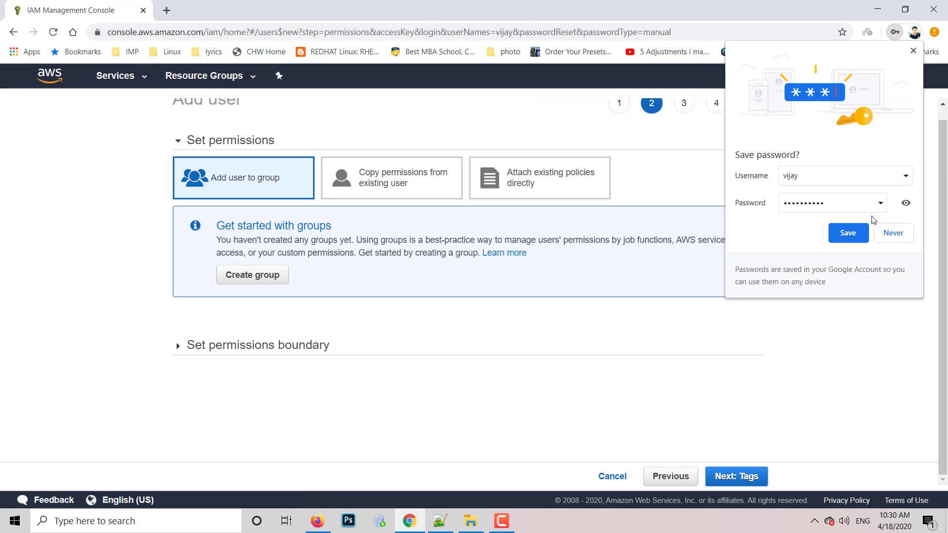
click(854, 238)
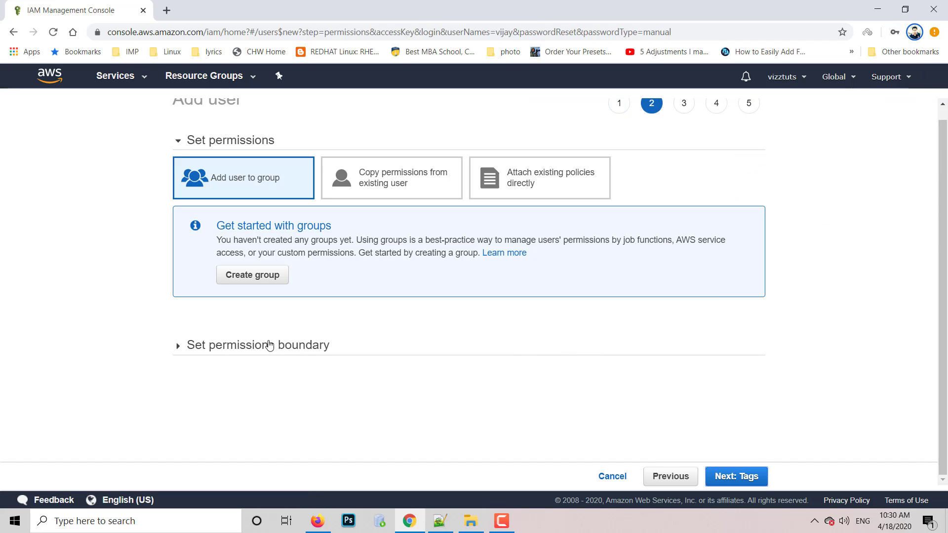
click(234, 345)
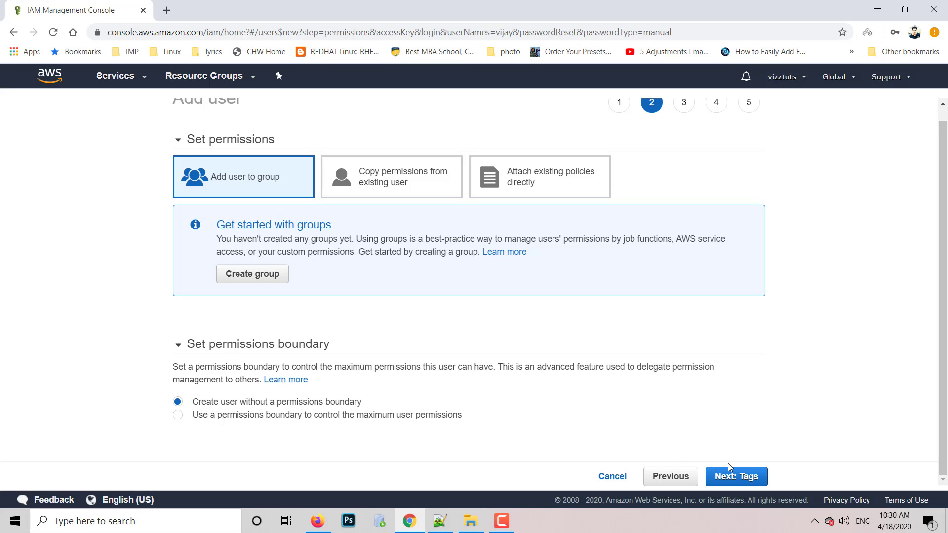
Step: Skip tags, check the custom password and required reset on Review, and create the user
click(753, 479)
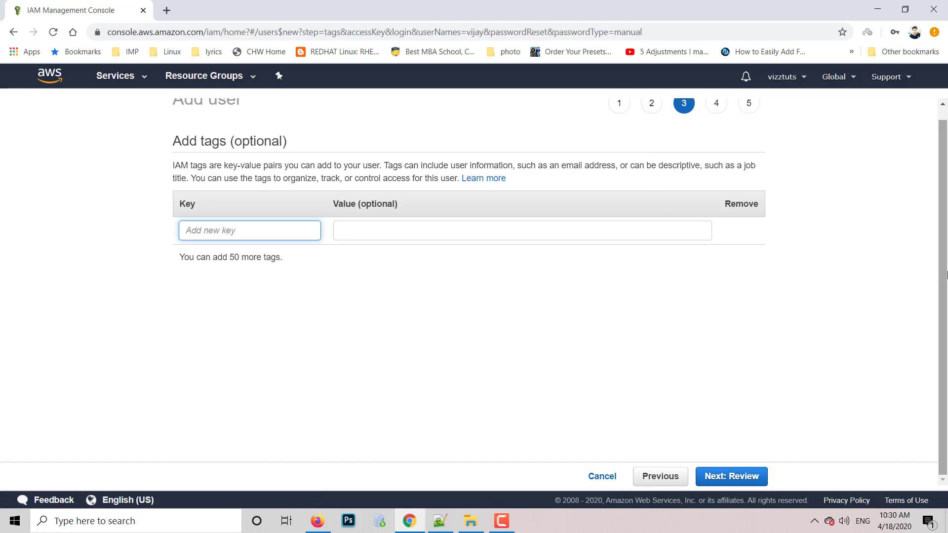
scroll(773, 276, up, 1)
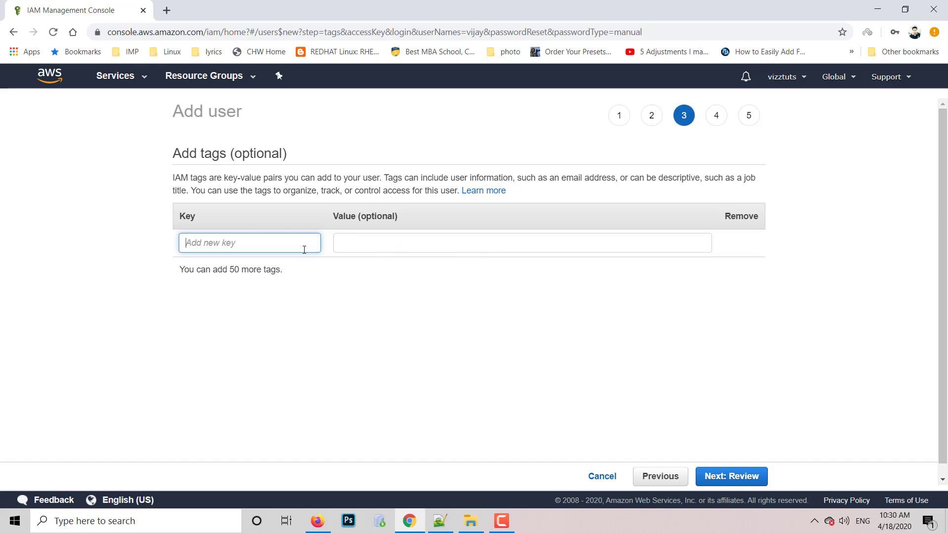
click(726, 476)
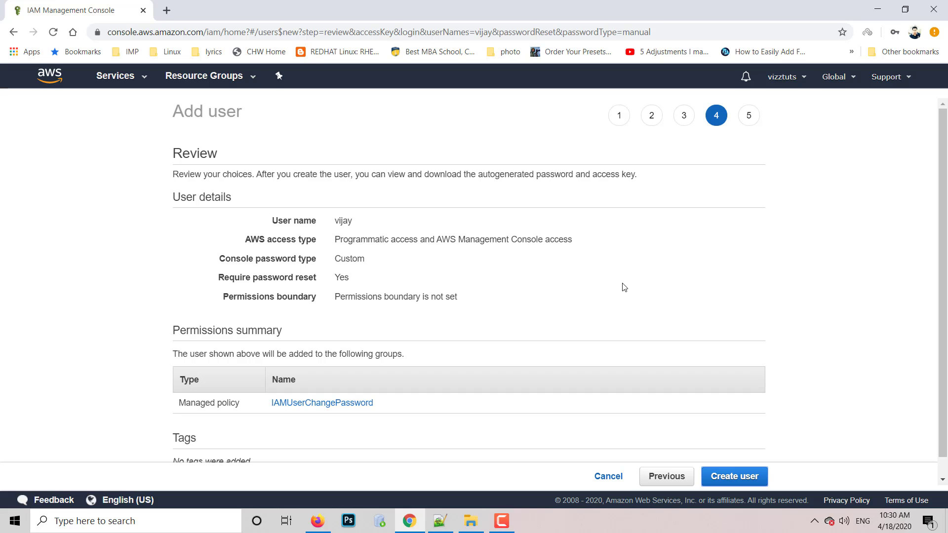
scroll(899, 283, down, 2)
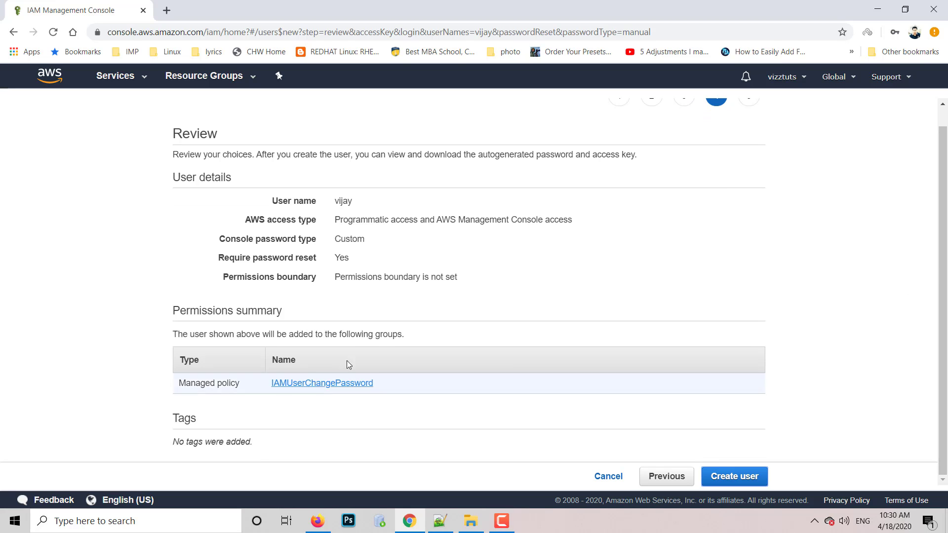
drag(341, 201, 576, 225)
click(402, 250)
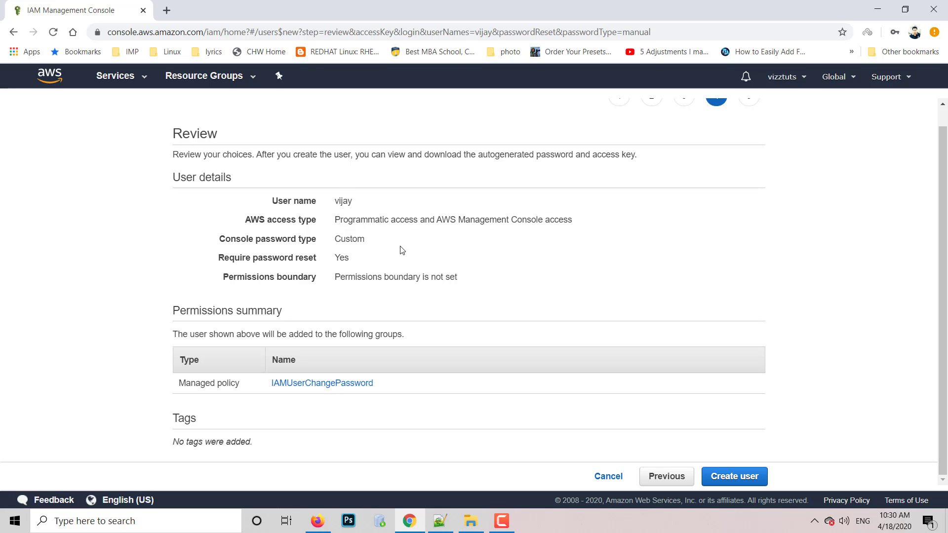
drag(339, 236, 397, 239)
drag(341, 256, 373, 258)
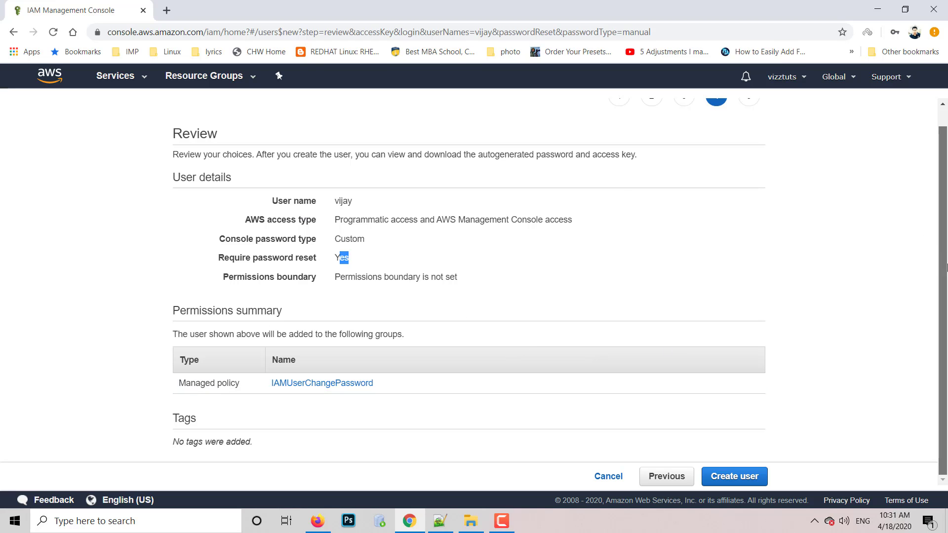
click(722, 476)
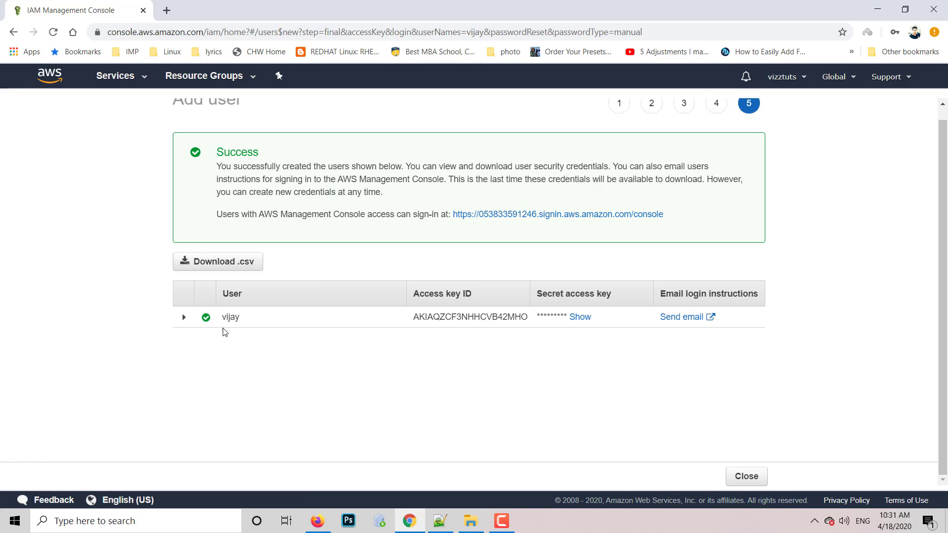
Step: Download the credentials .csv, close the Add user wizard, and go to the IAM Dashboard
click(215, 263)
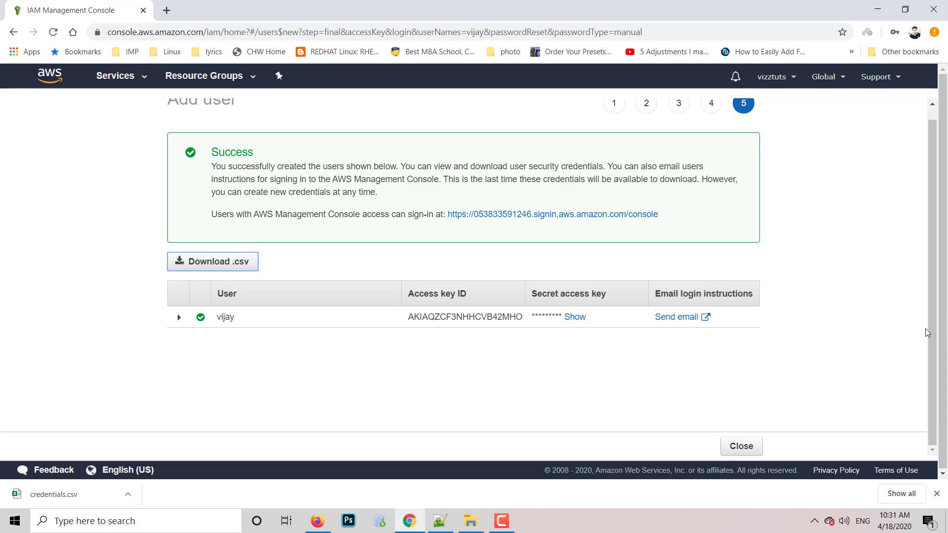
scroll(928, 334, up, 1)
click(739, 445)
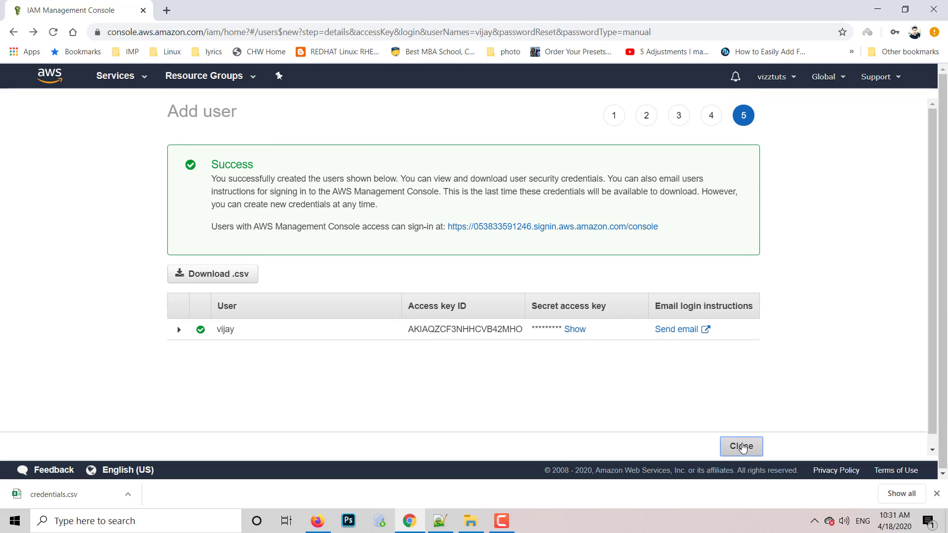
click(37, 152)
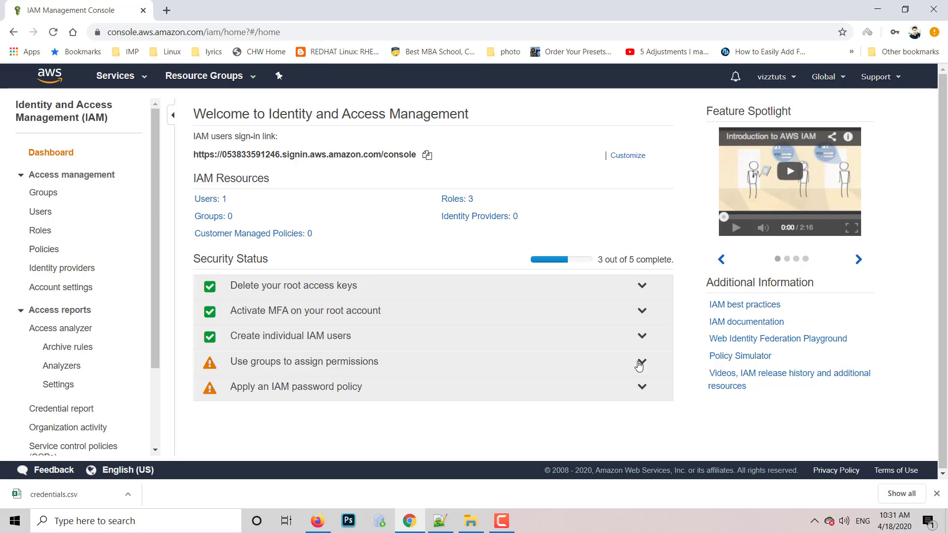
Step: Create a new IAM group named 'admin' with the AdministratorAccess policy attached
click(640, 364)
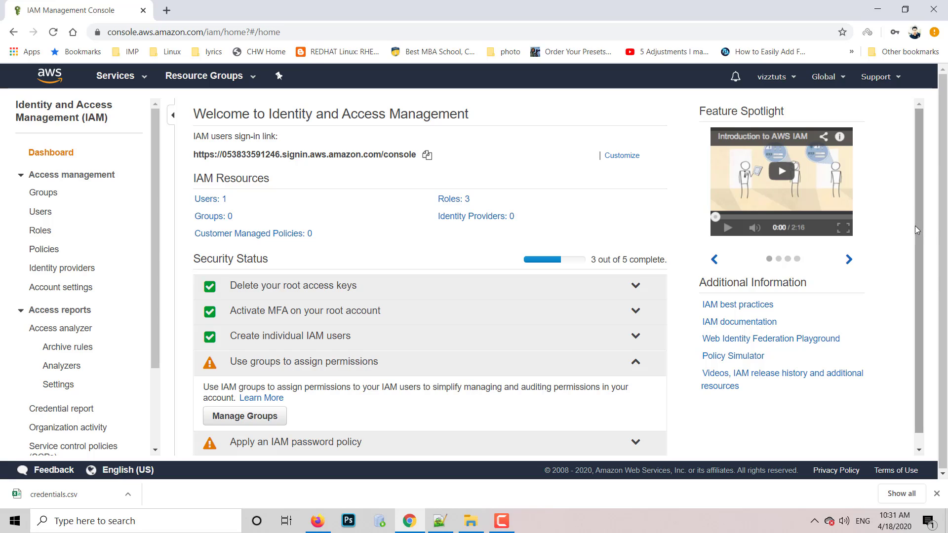
scroll(805, 348, down, 1)
click(269, 403)
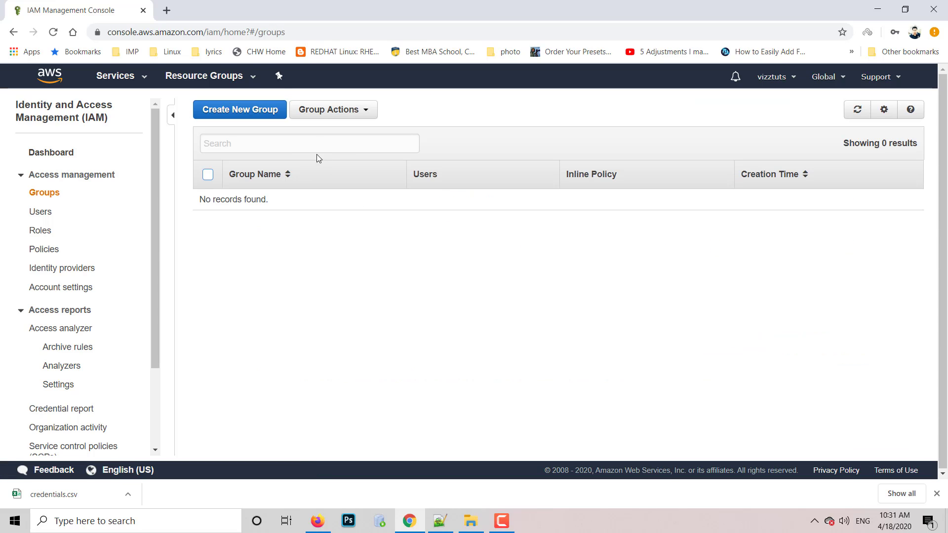
click(249, 116)
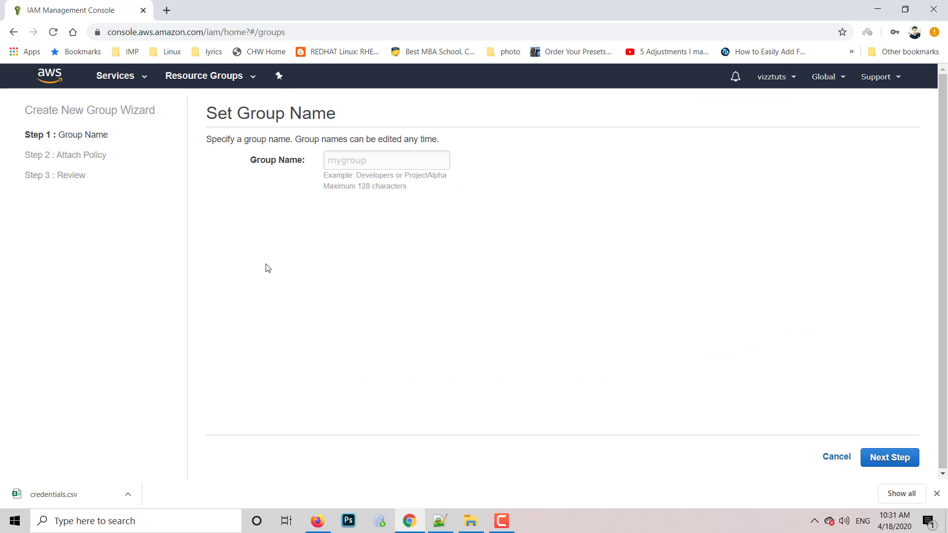
click(360, 161)
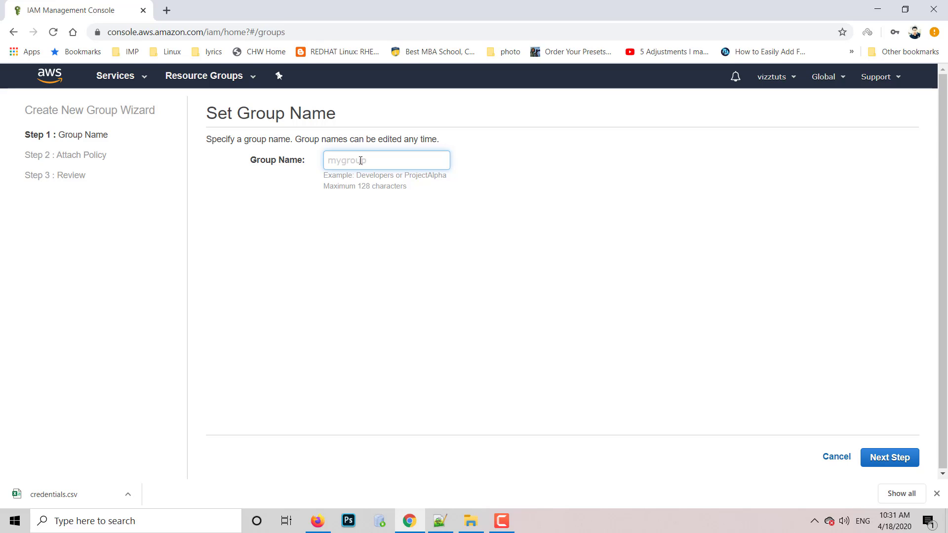
text(admin)
click(884, 451)
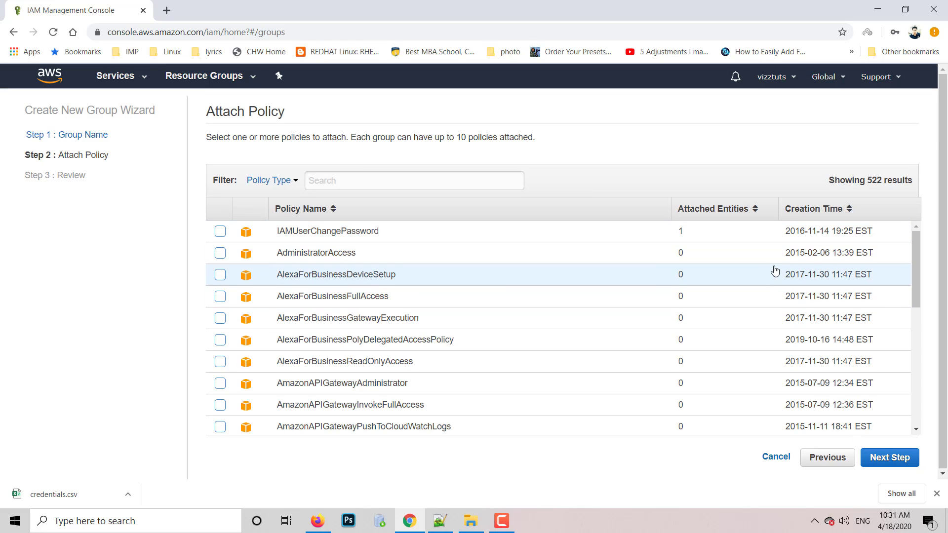
click(220, 255)
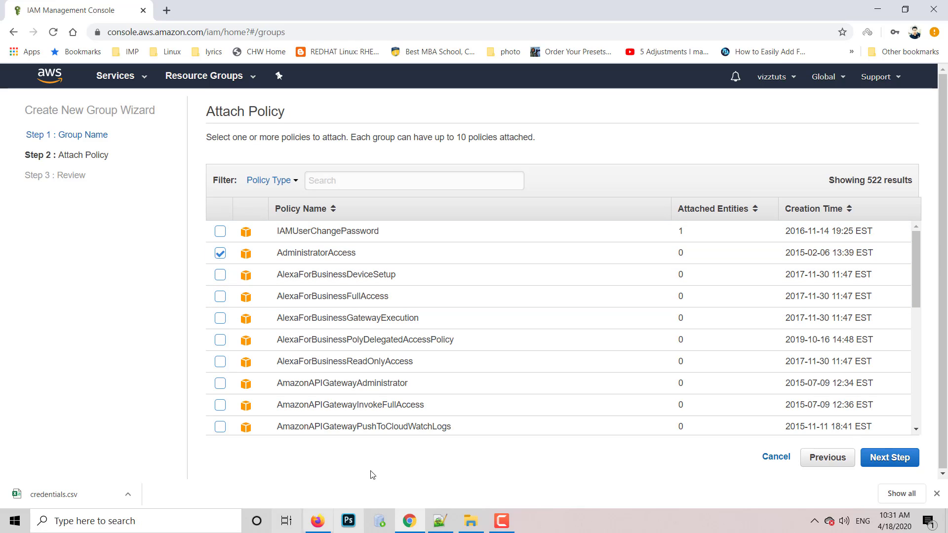
click(888, 461)
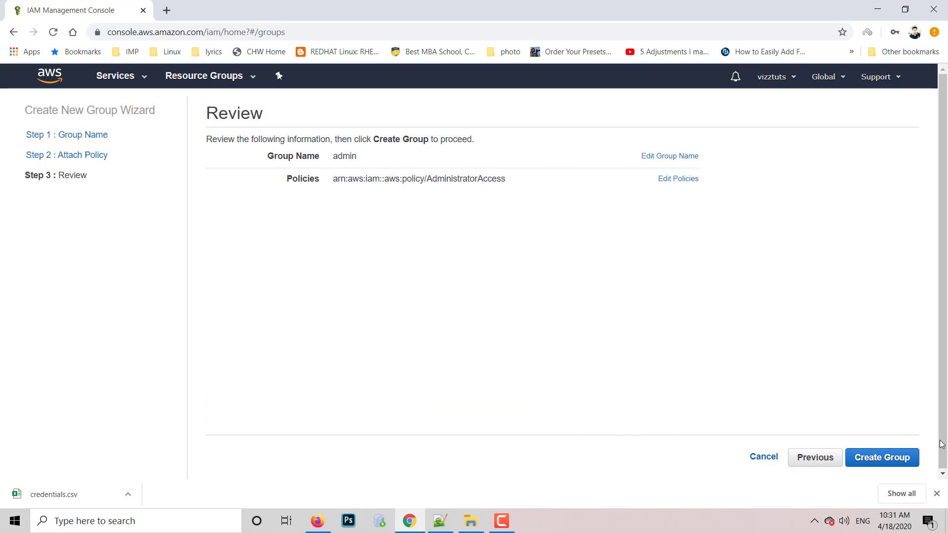
click(891, 457)
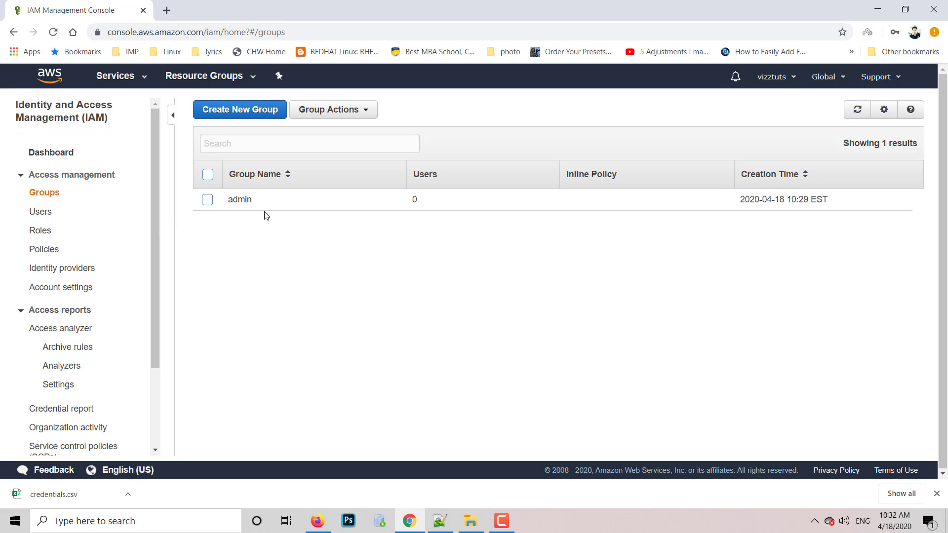
Step: Add the existing IAM user as a member of the admin group
click(32, 217)
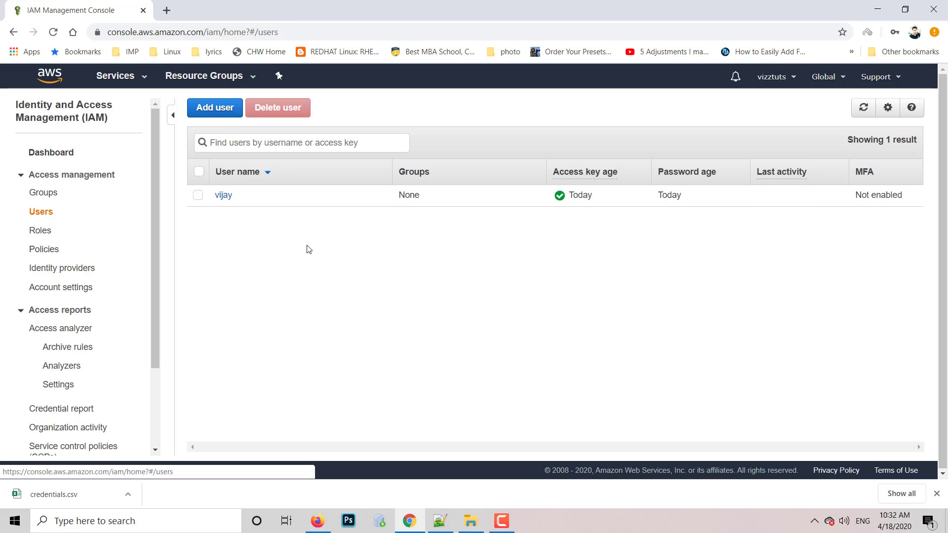
click(197, 196)
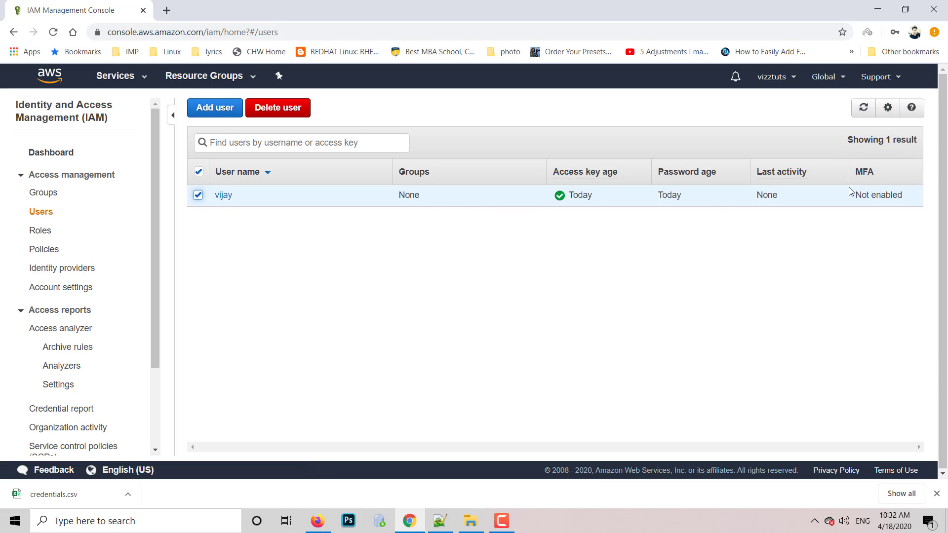
click(751, 190)
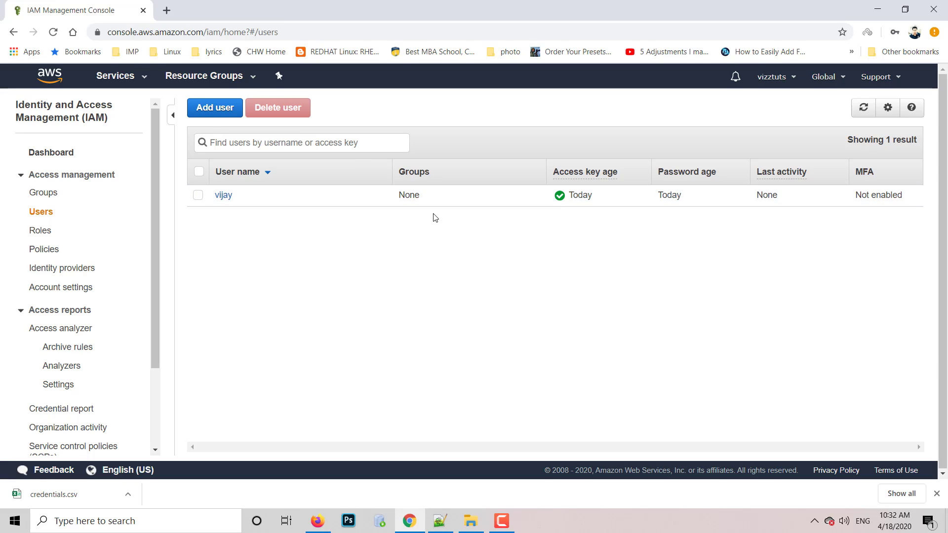
click(47, 195)
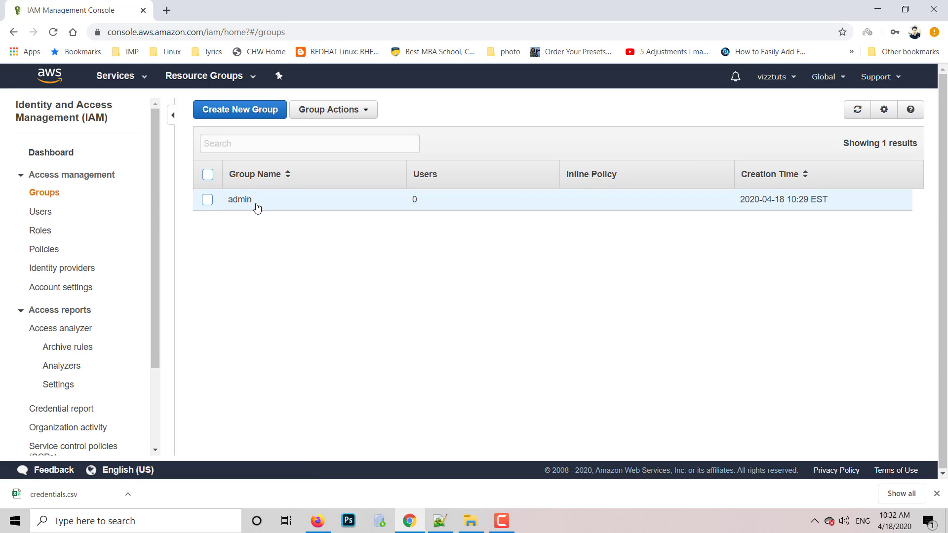
click(208, 201)
click(301, 207)
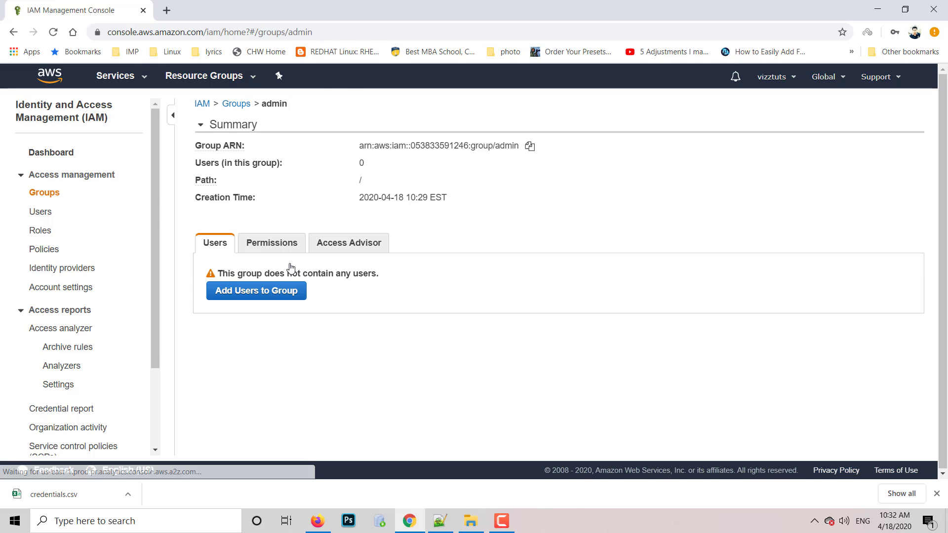
click(274, 291)
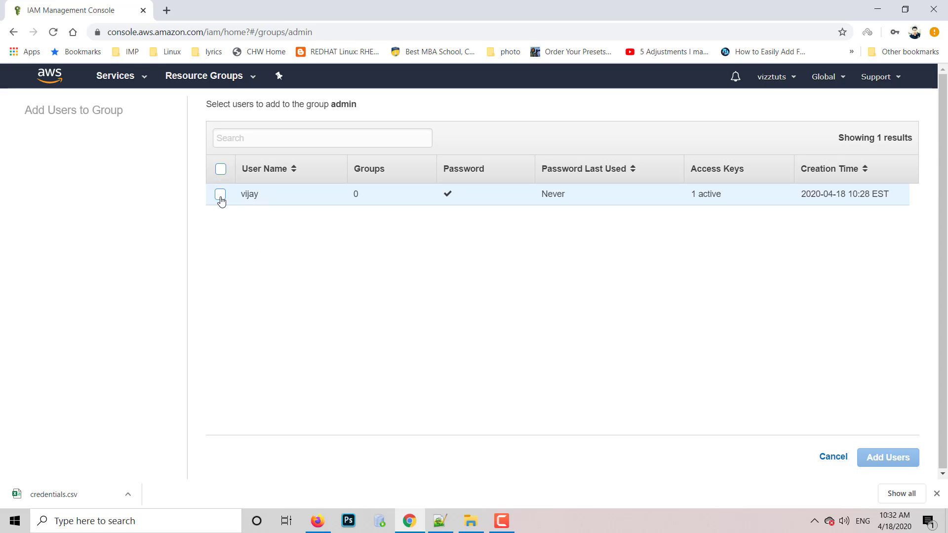
click(220, 197)
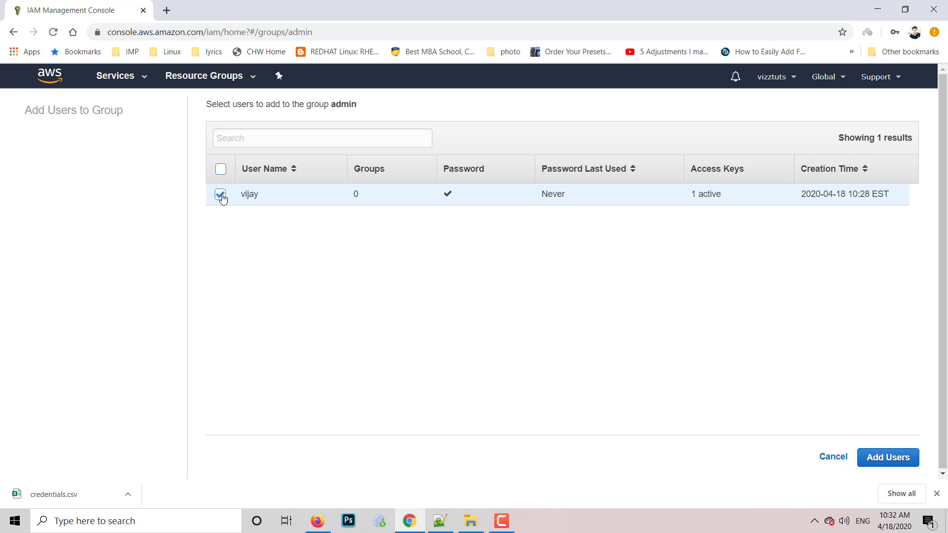
click(888, 458)
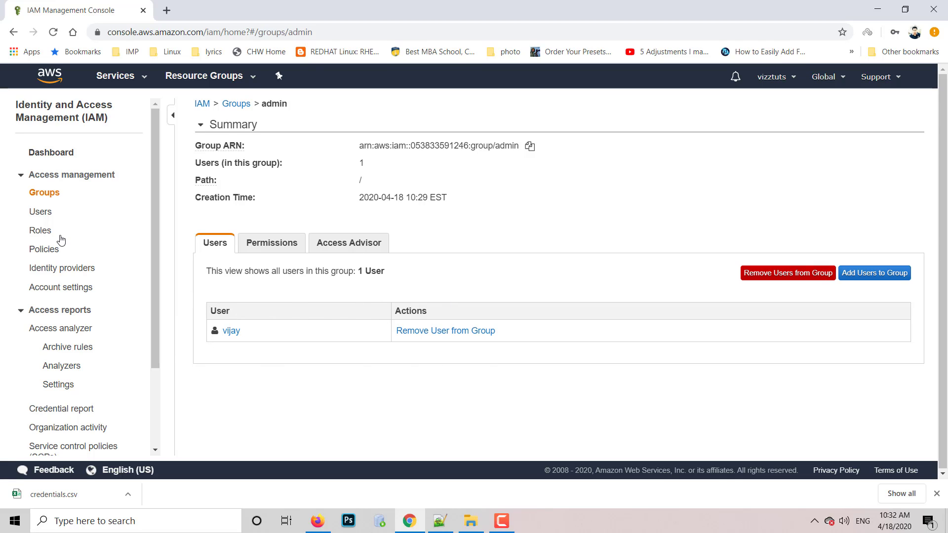
Step: Navigate from the IAM dashboard's security items to the Set password policy form
click(41, 216)
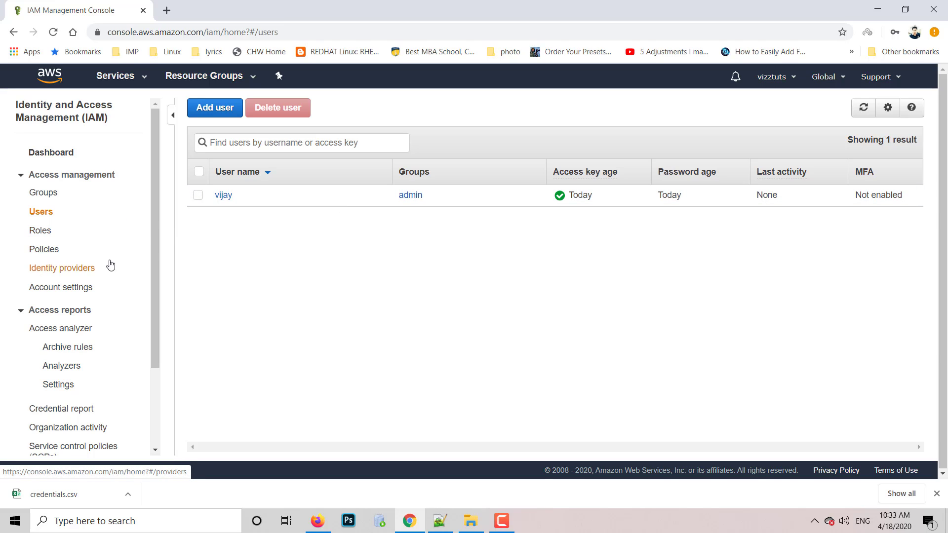
click(62, 158)
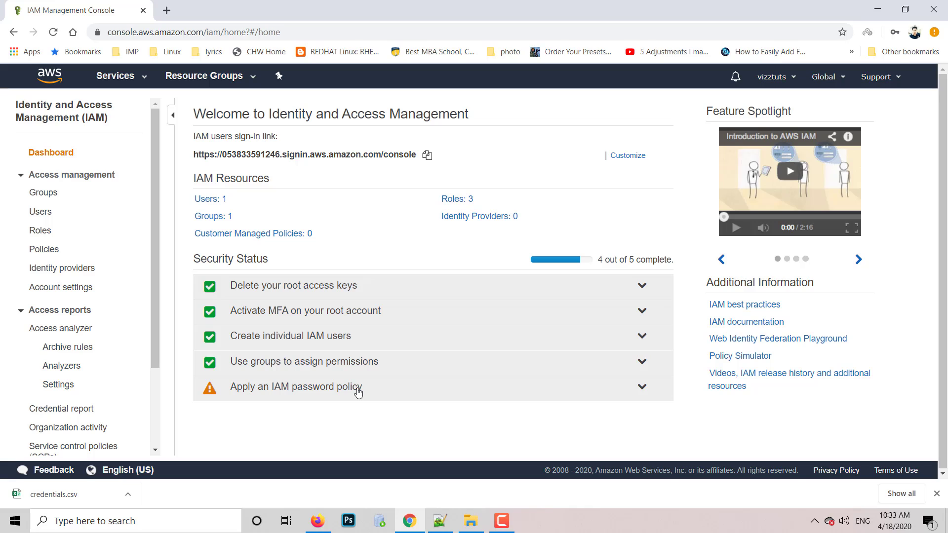
click(641, 389)
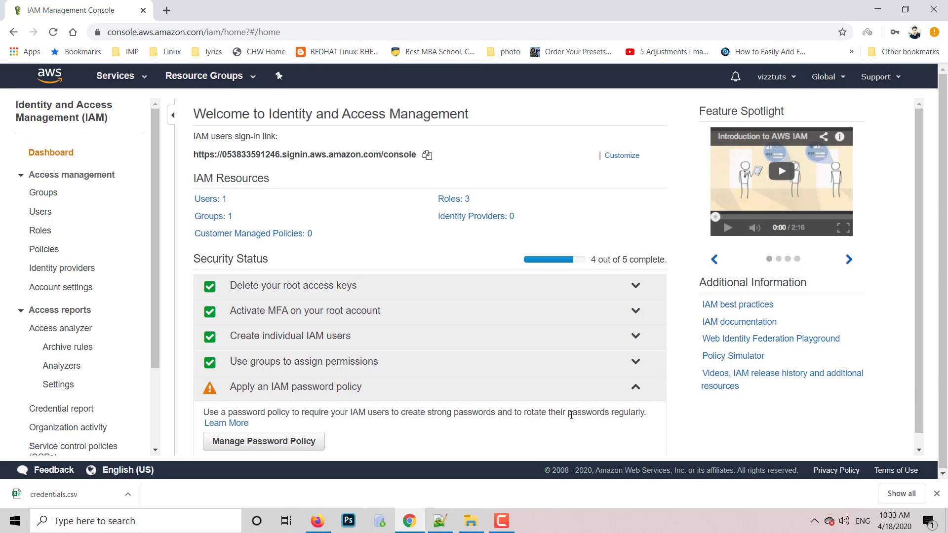
drag(920, 183, 917, 292)
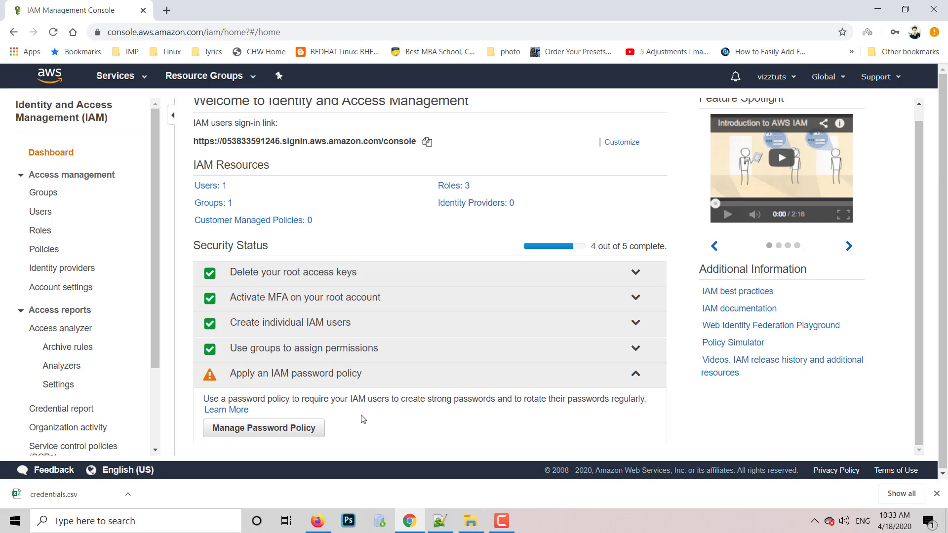
click(309, 435)
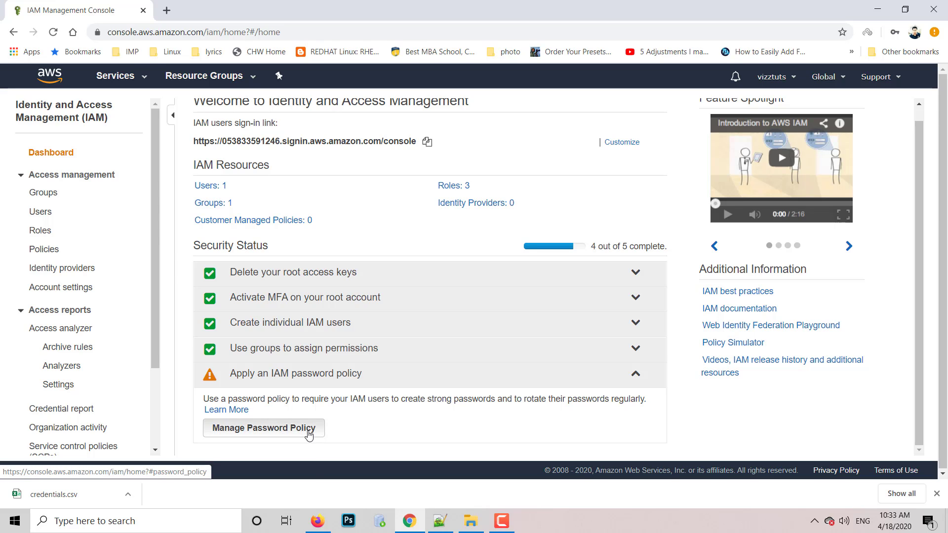
mouse_move(936, 151)
mouse_down()
mouse_move(929, 251)
mouse_move(931, 139)
mouse_up()
Step: Require lowercase letters, numbers and non-alphanumeric characters, and enable password expiration
click(237, 171)
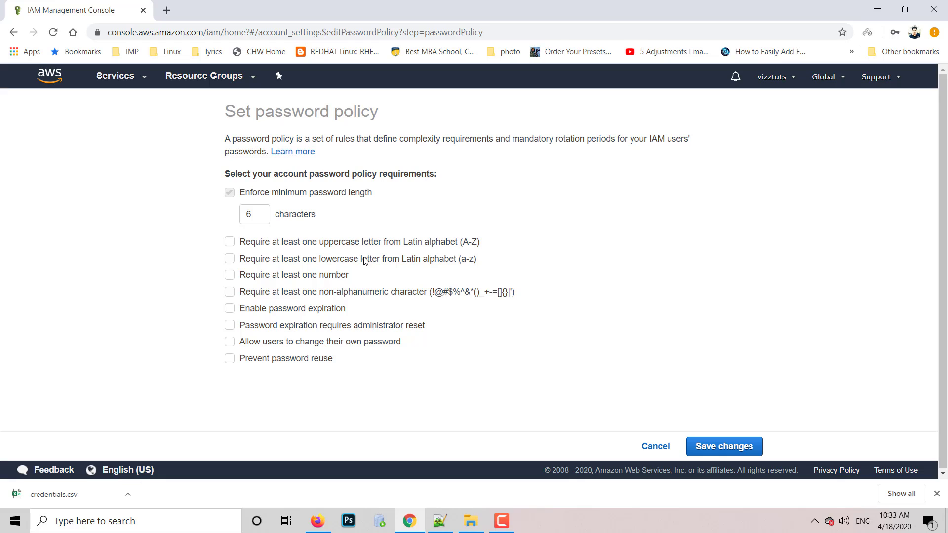
click(230, 259)
click(229, 275)
click(229, 292)
click(229, 308)
Step: Set expiry to 30 days, block reuse of the last 5 passwords, and save the policy
drag(339, 331, 284, 328)
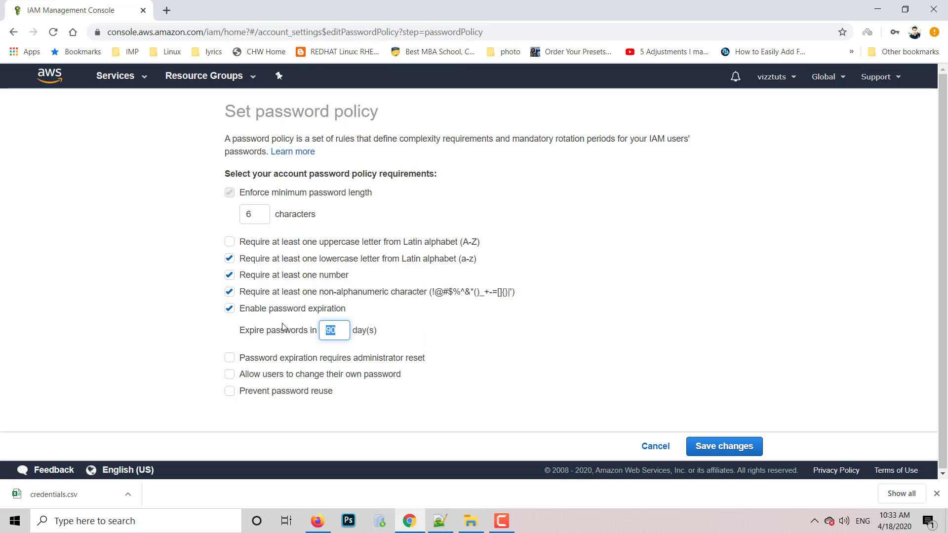
text(1)
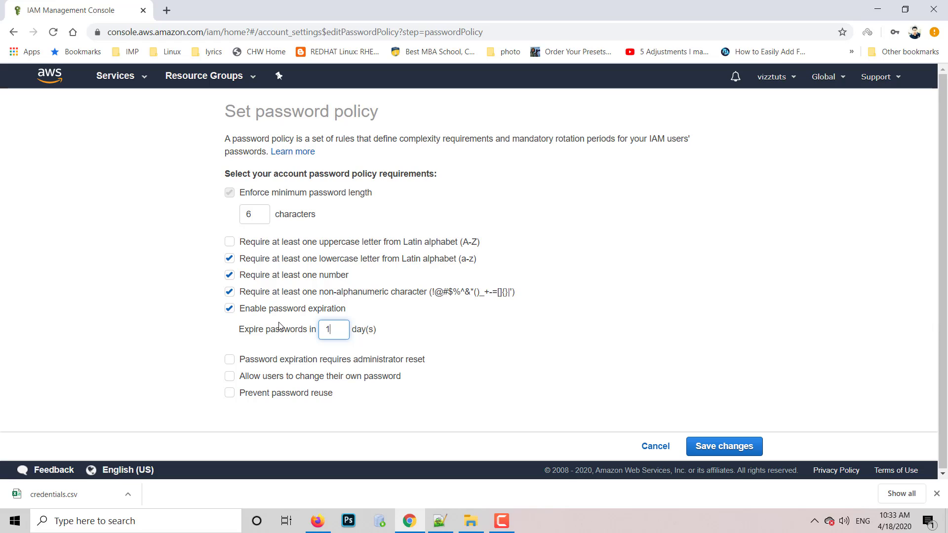
key(BackSpace)
text(30)
click(637, 382)
click(230, 394)
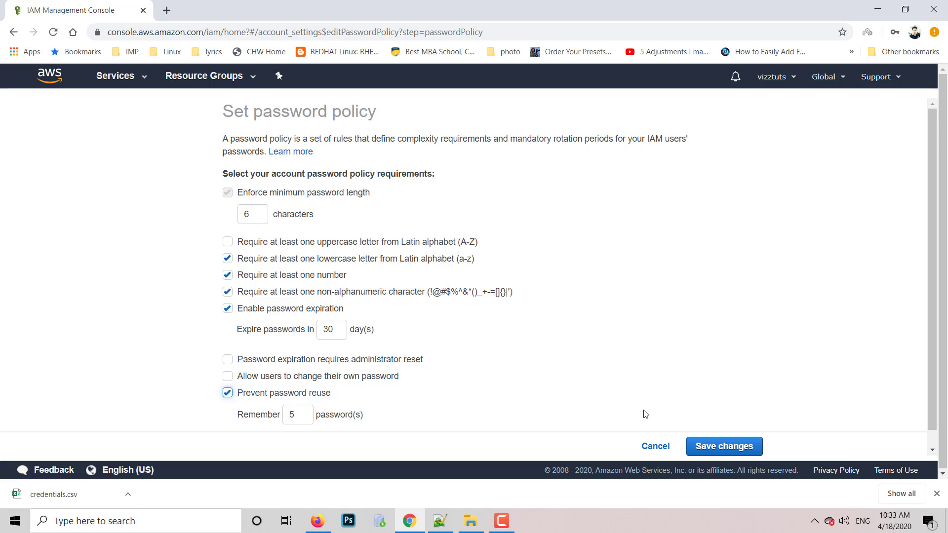
click(724, 446)
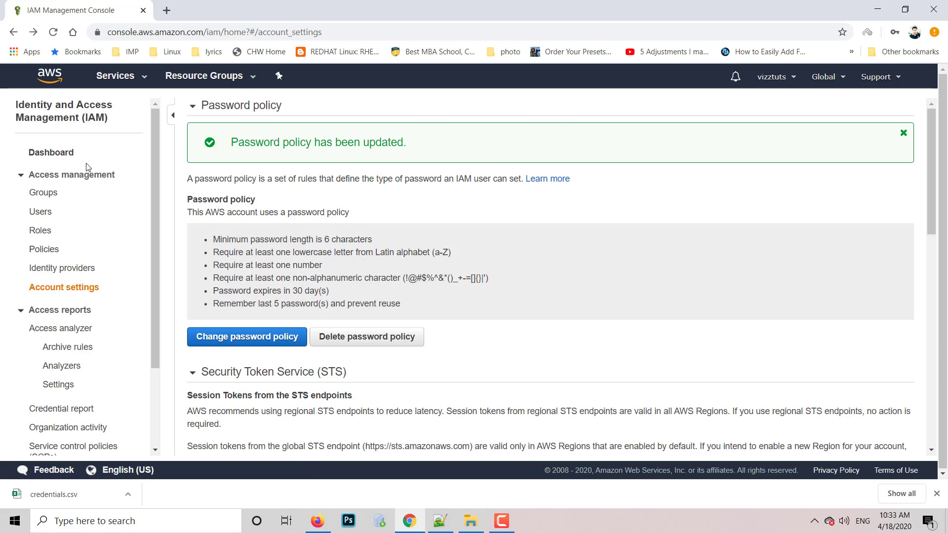
click(69, 154)
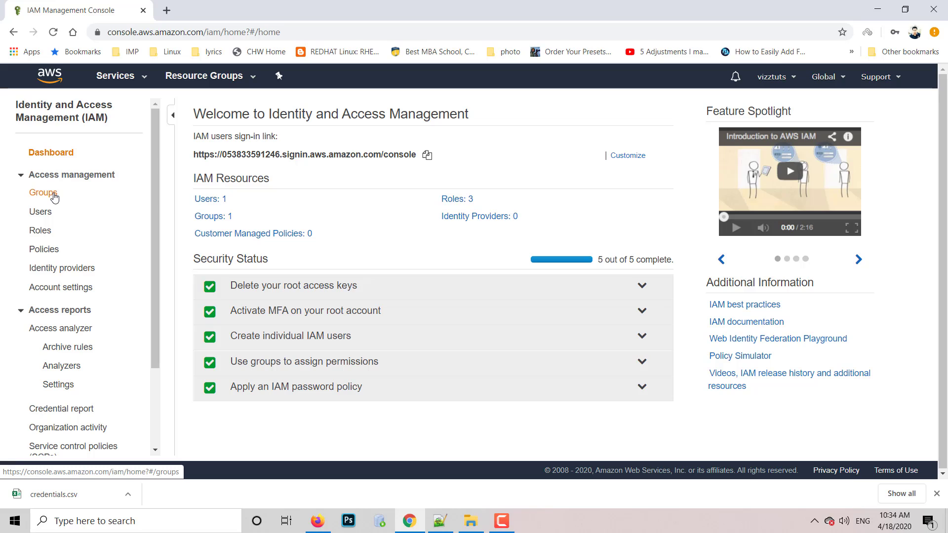
Step: Create a group named 'billing' and attach the Billing policy found by searching 'bi'
click(55, 196)
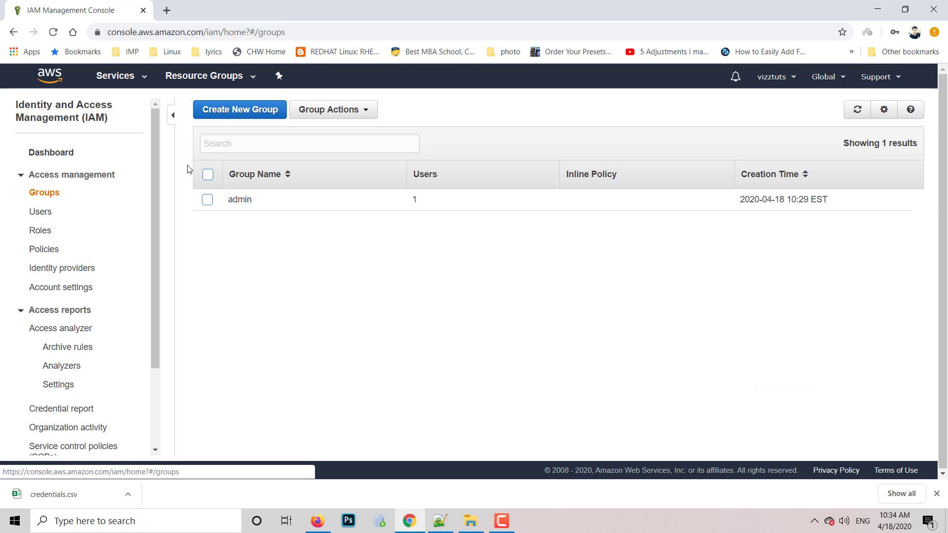
click(227, 112)
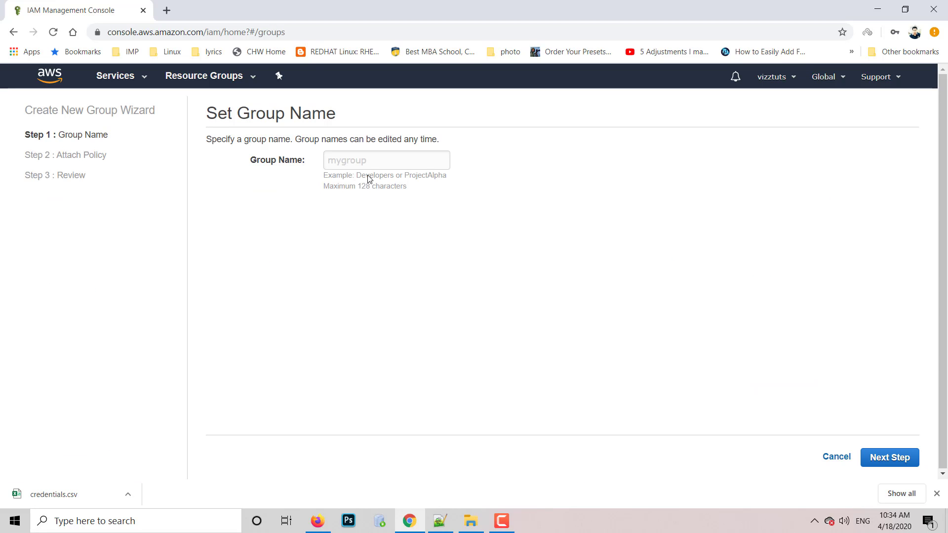
click(377, 158)
text(billing)
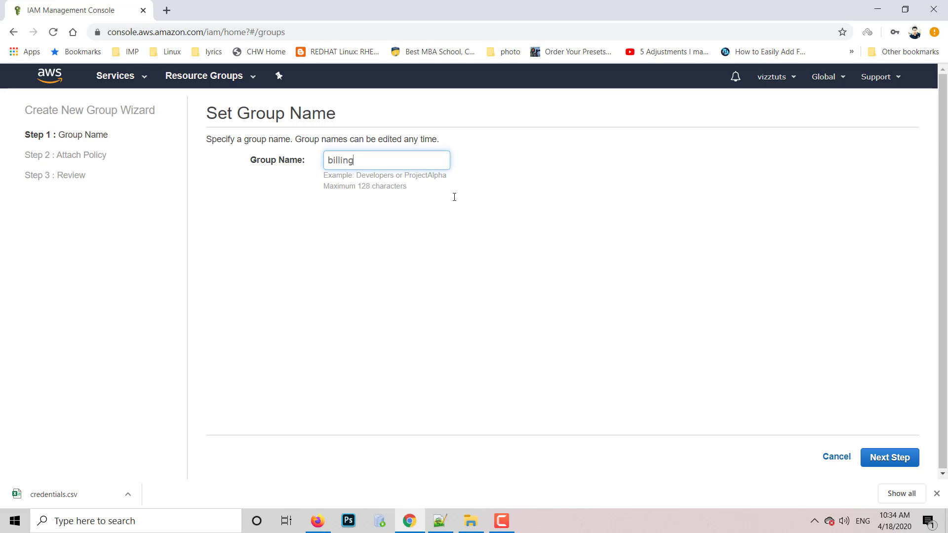
click(904, 456)
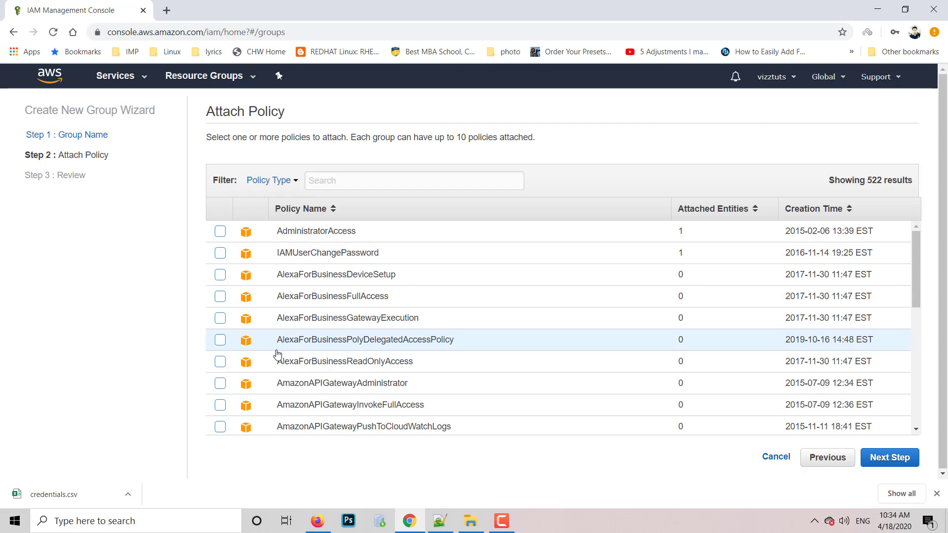
click(336, 184)
text(bill)
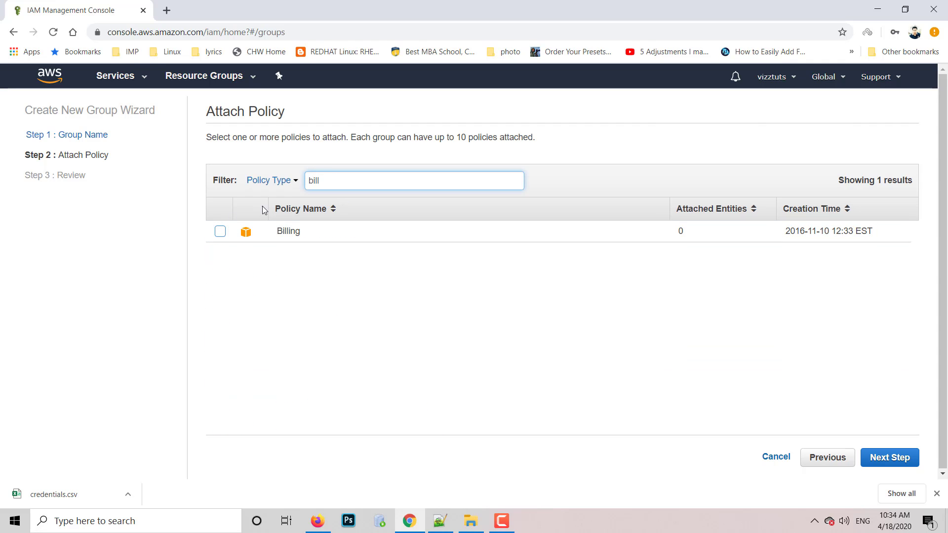
click(220, 232)
click(908, 457)
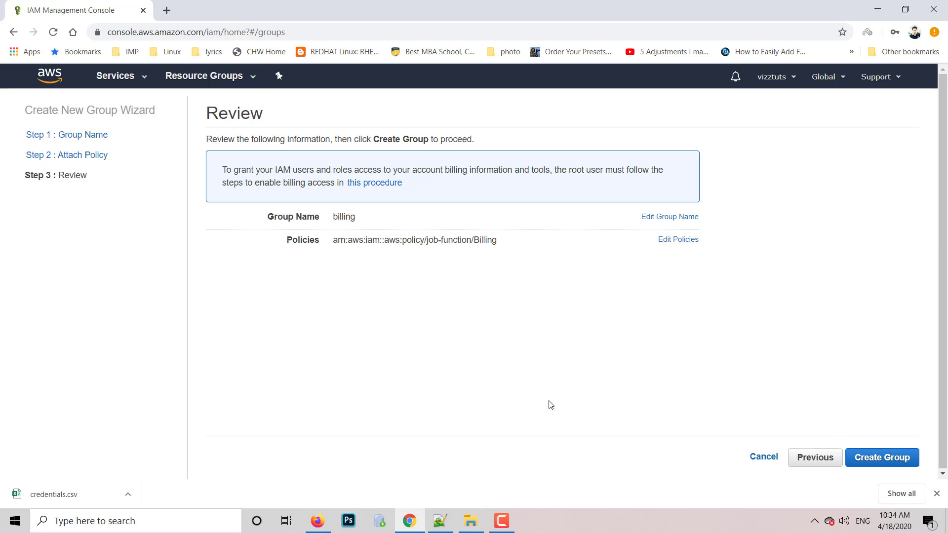
click(888, 460)
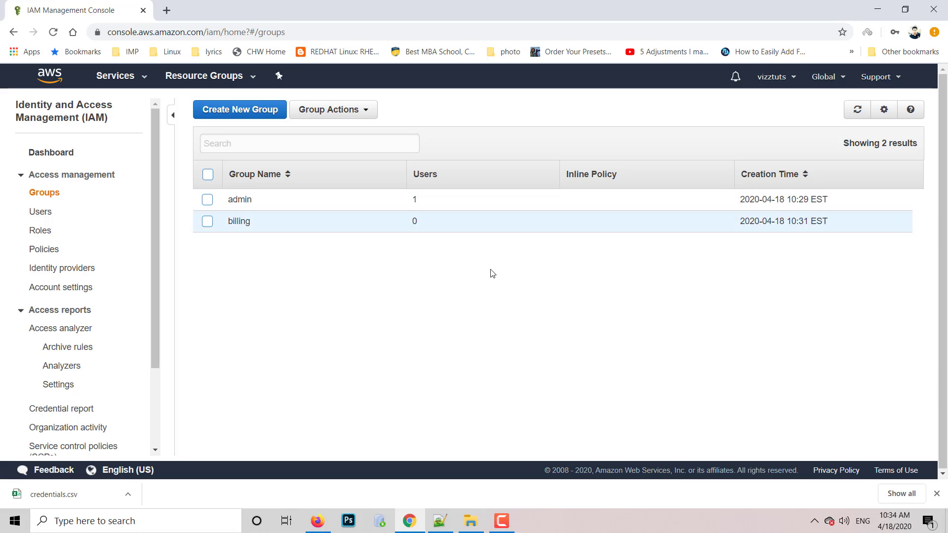
Step: Start a new IAM user, entering its user name and enabling programmatic access
click(37, 213)
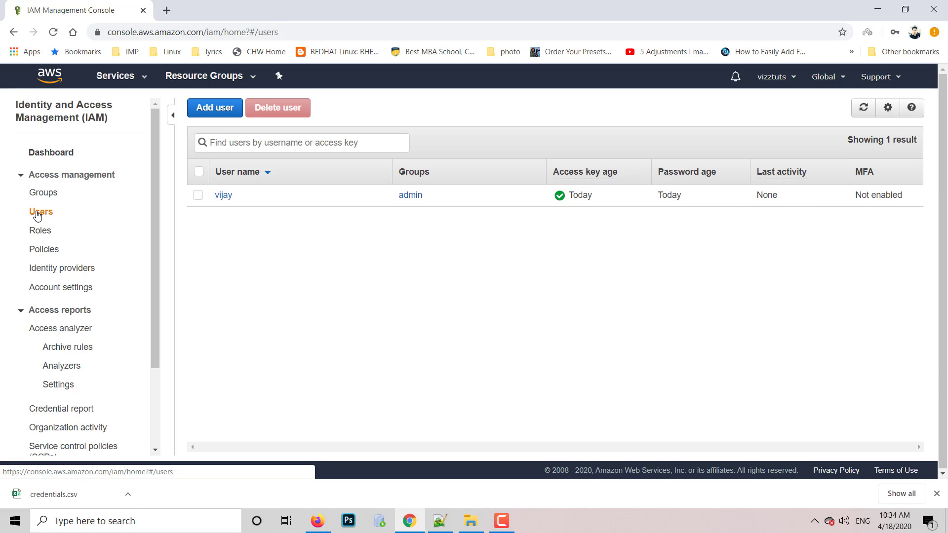
click(215, 108)
click(386, 196)
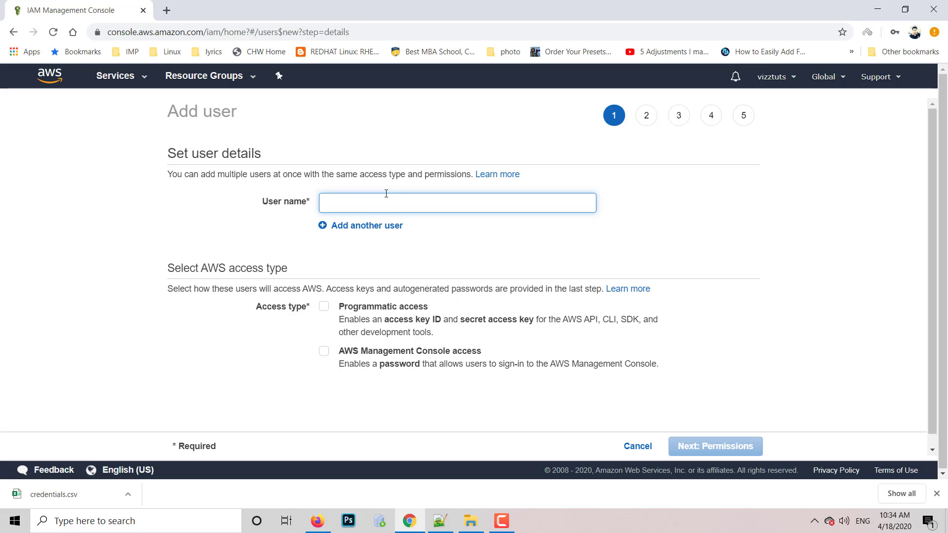
text(orozco)
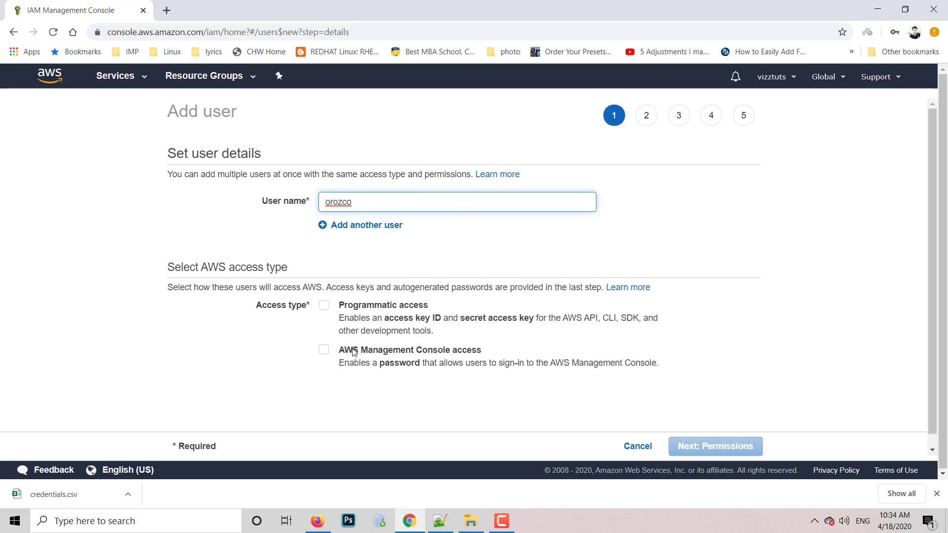
scroll(415, 347, down, 1)
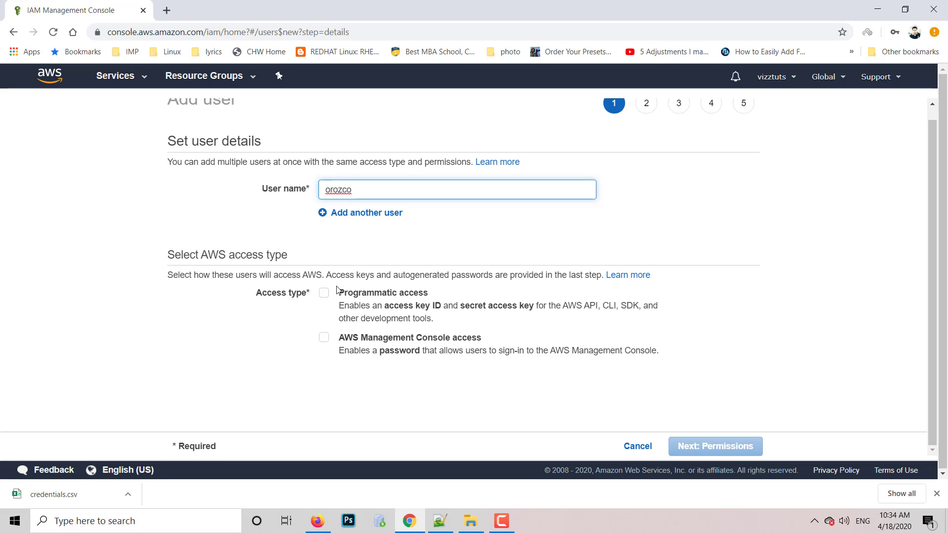
click(323, 295)
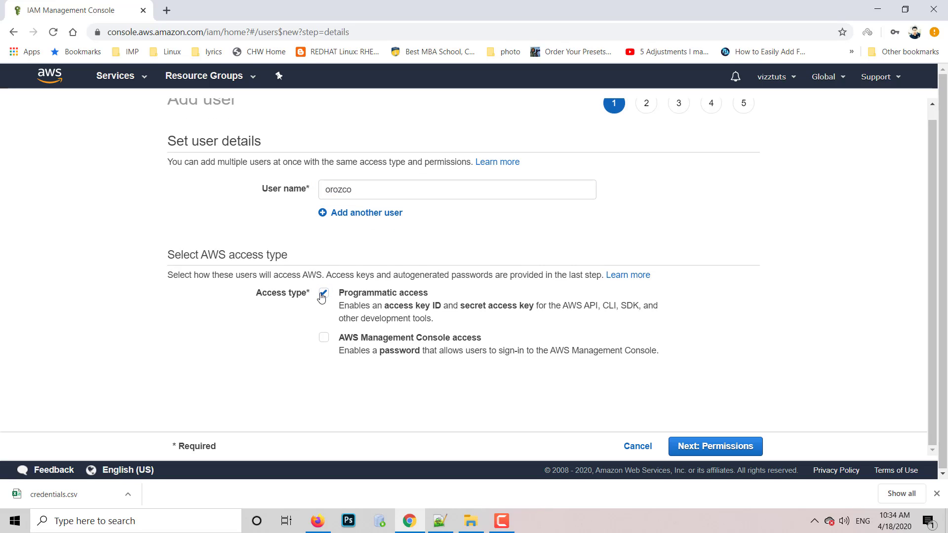
click(322, 294)
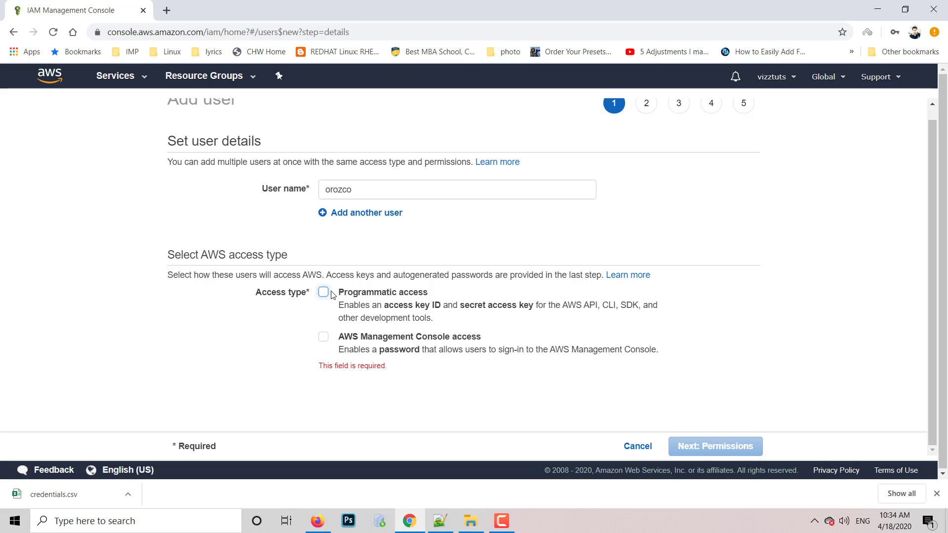
click(324, 294)
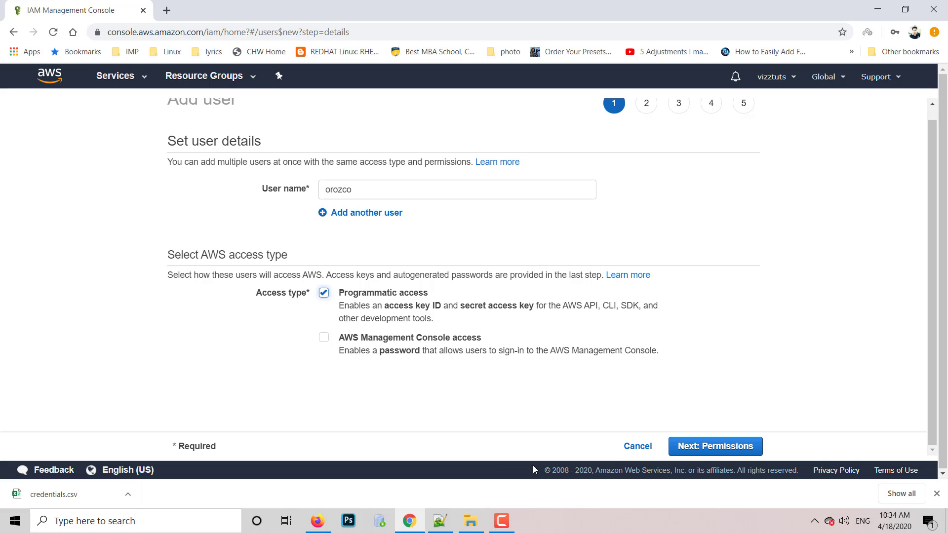
Step: Place the user in the billing group, create it, and download its credentials .csv
click(715, 446)
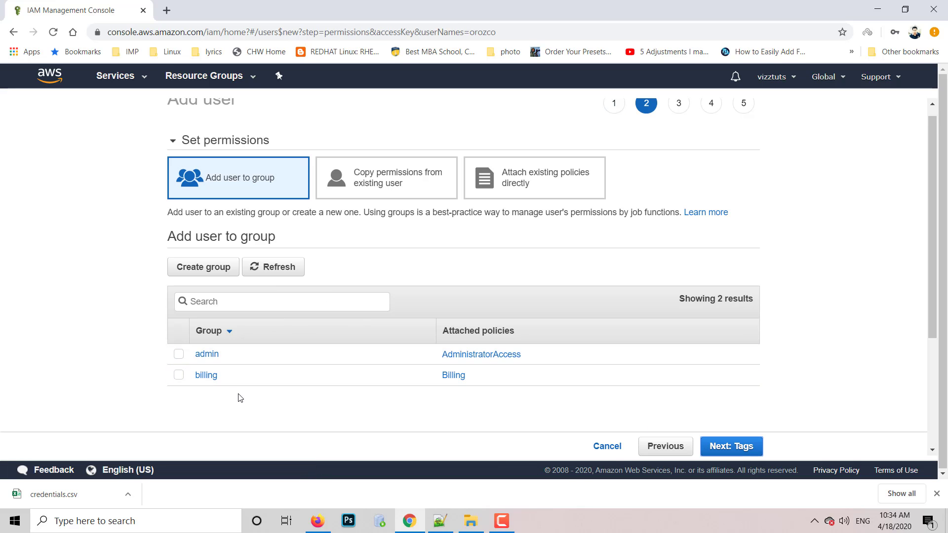
click(178, 379)
click(706, 446)
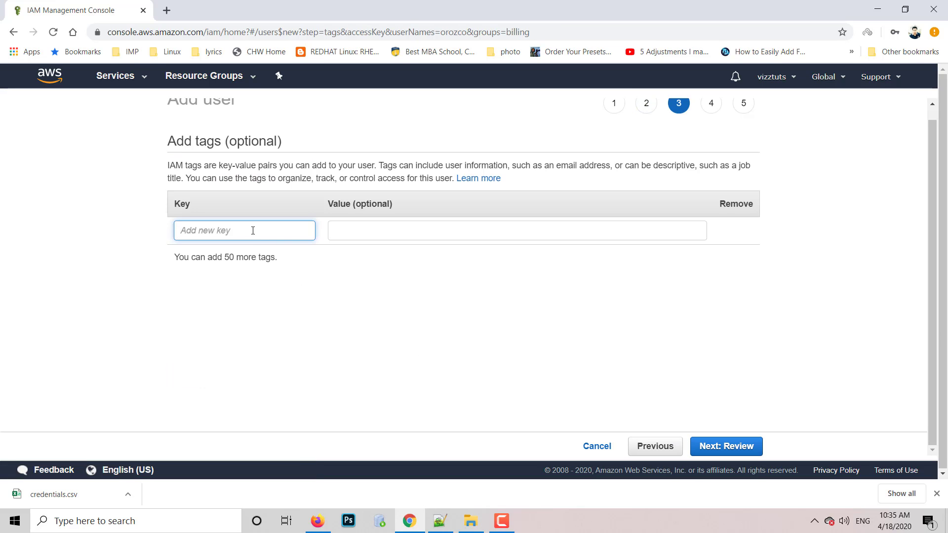
click(727, 447)
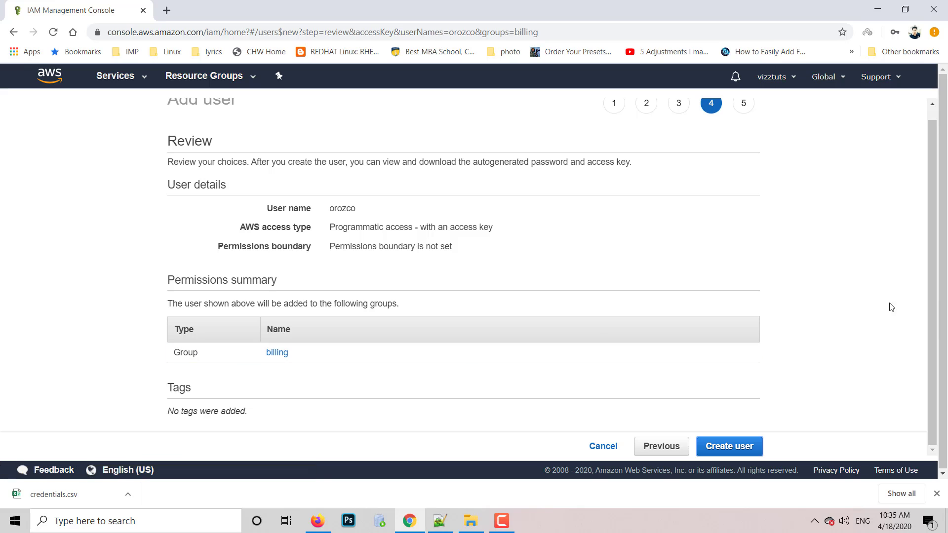
click(727, 447)
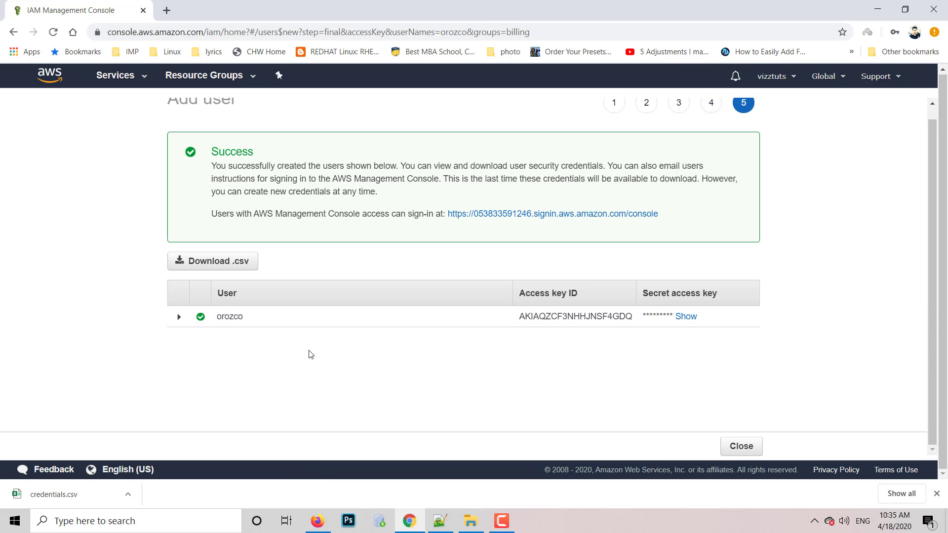
click(228, 262)
Step: Download the credentials .csv again and close the Add user wizard
click(229, 263)
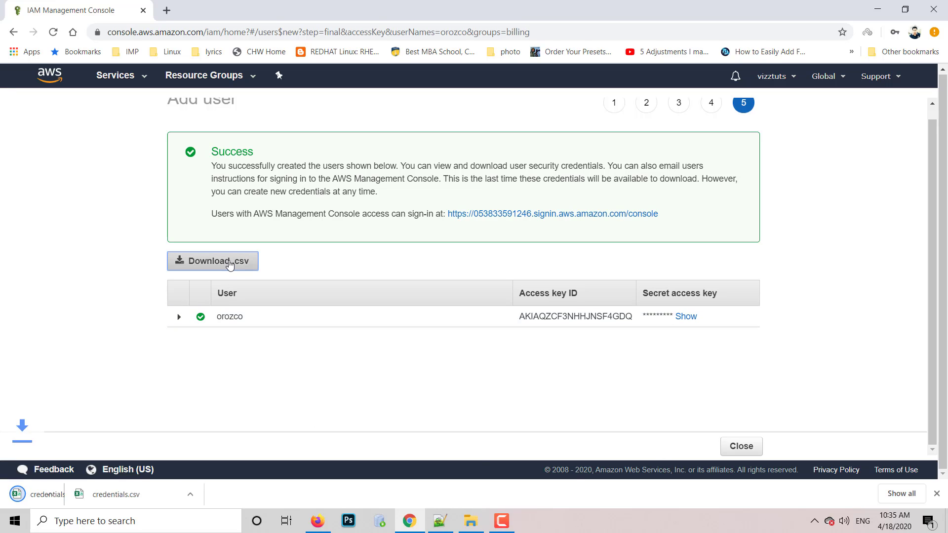
click(745, 451)
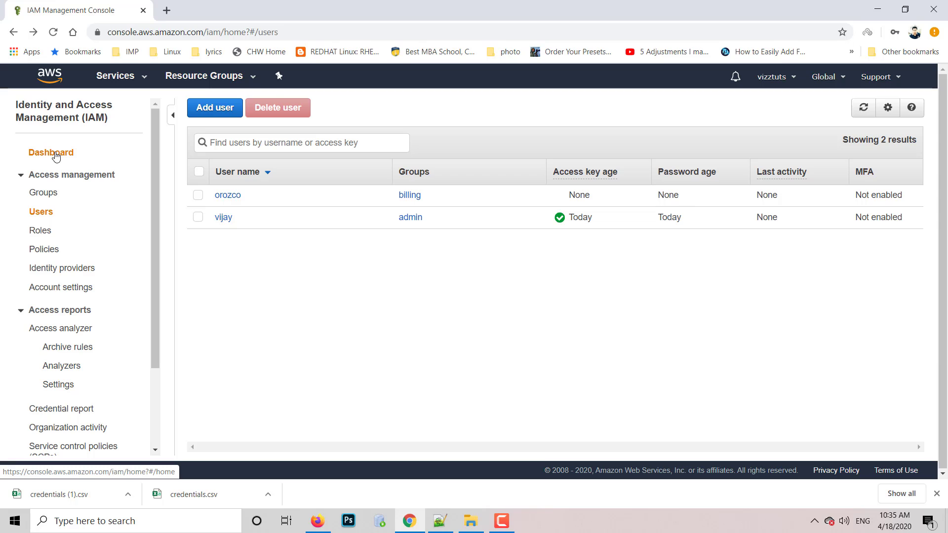
Step: Open the IAM users sign-in link from the dashboard in a new tab, then close it
click(56, 154)
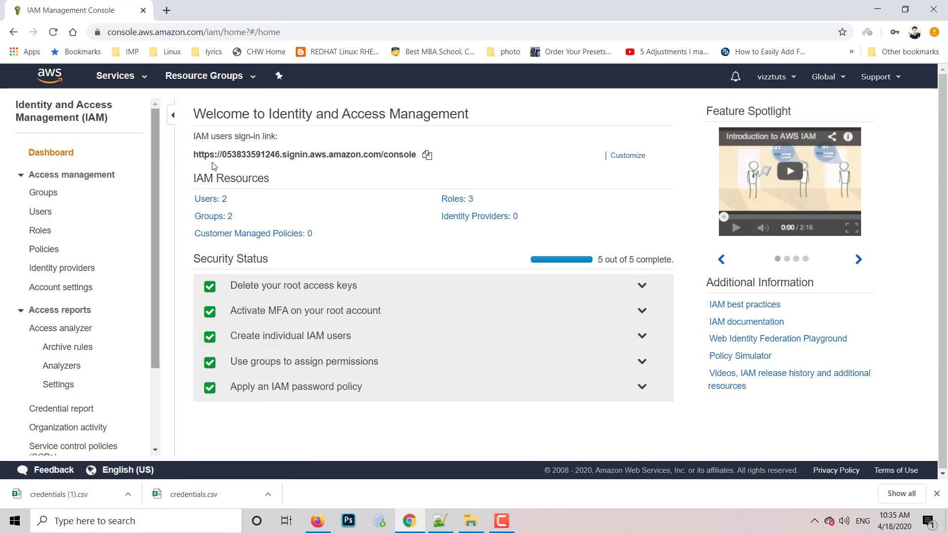
drag(195, 154, 416, 154)
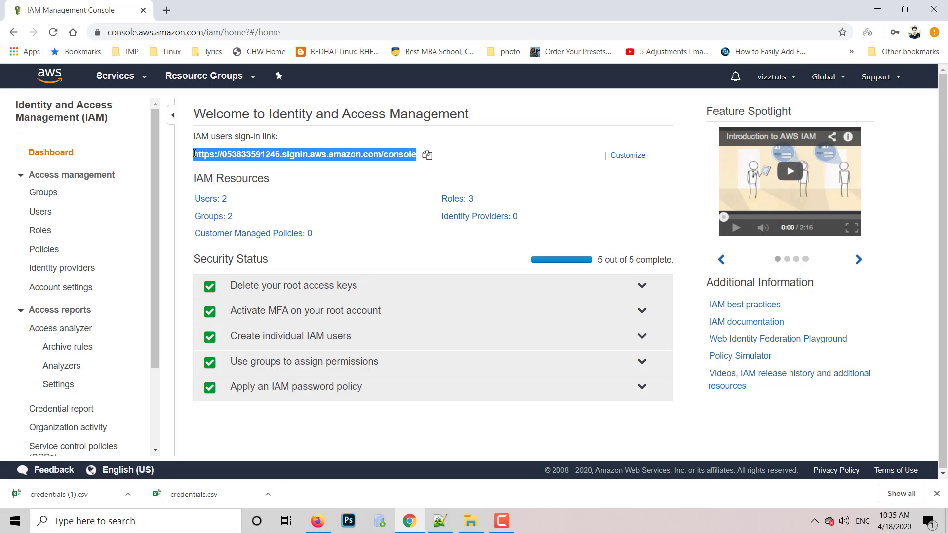
right_click(267, 157)
click(316, 182)
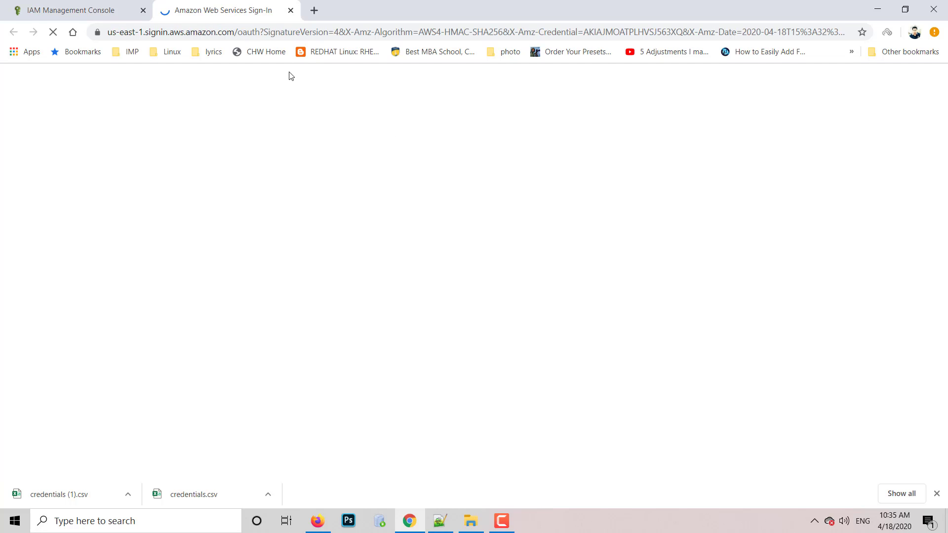
click(76, 8)
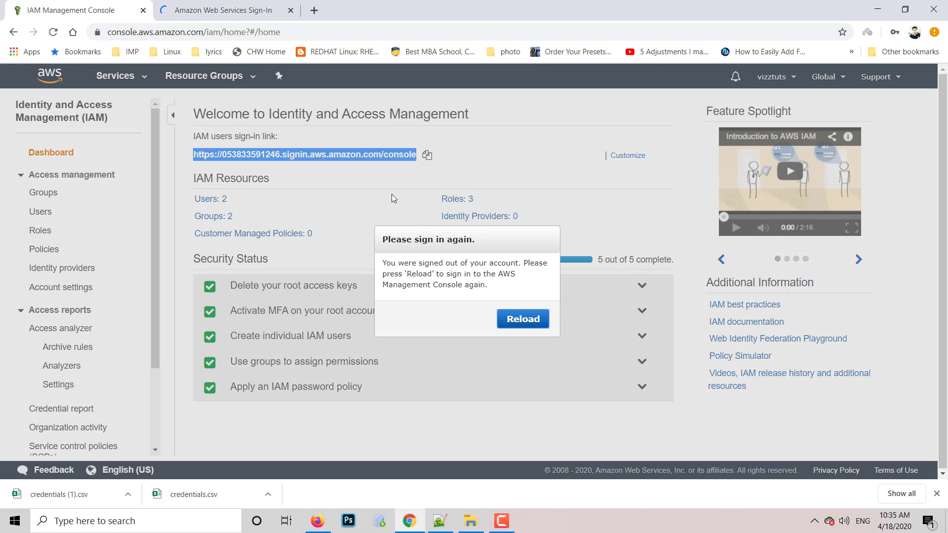
click(254, 10)
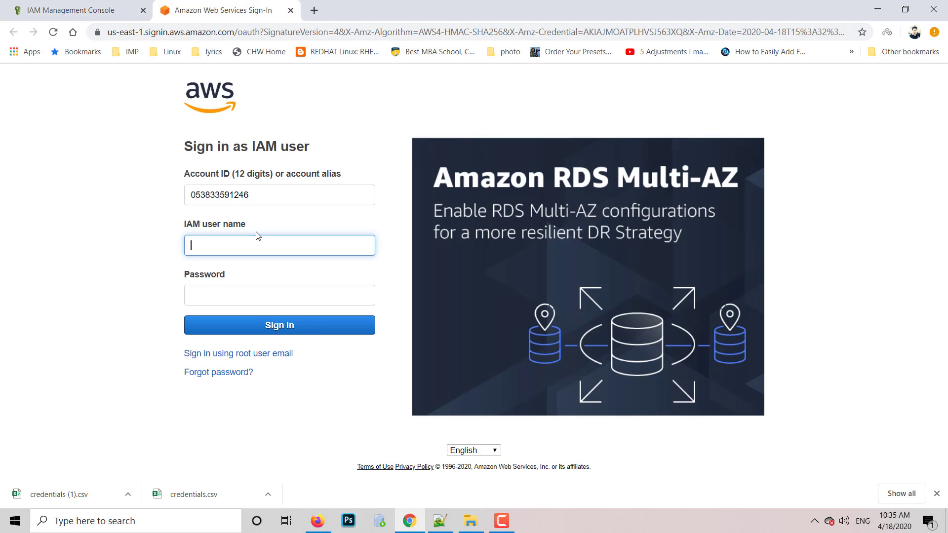
drag(318, 190, 157, 163)
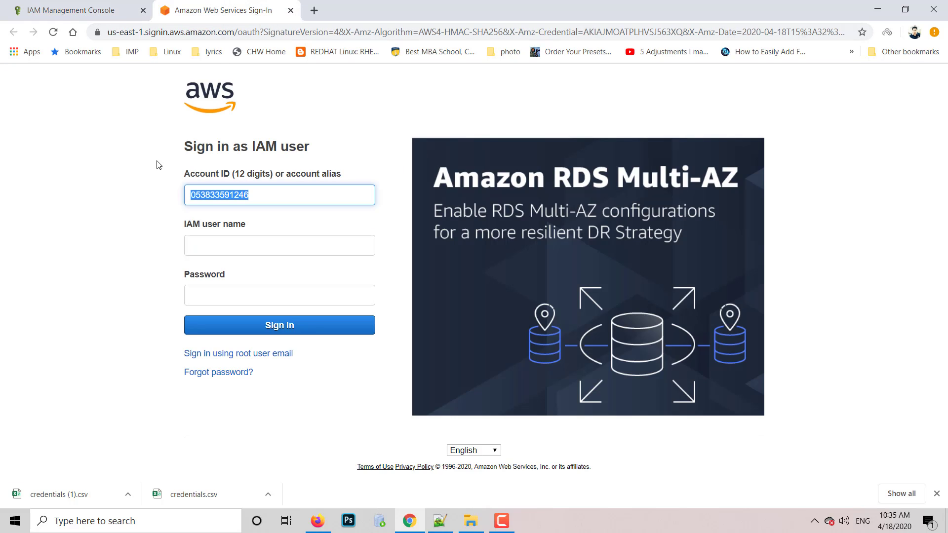
click(290, 10)
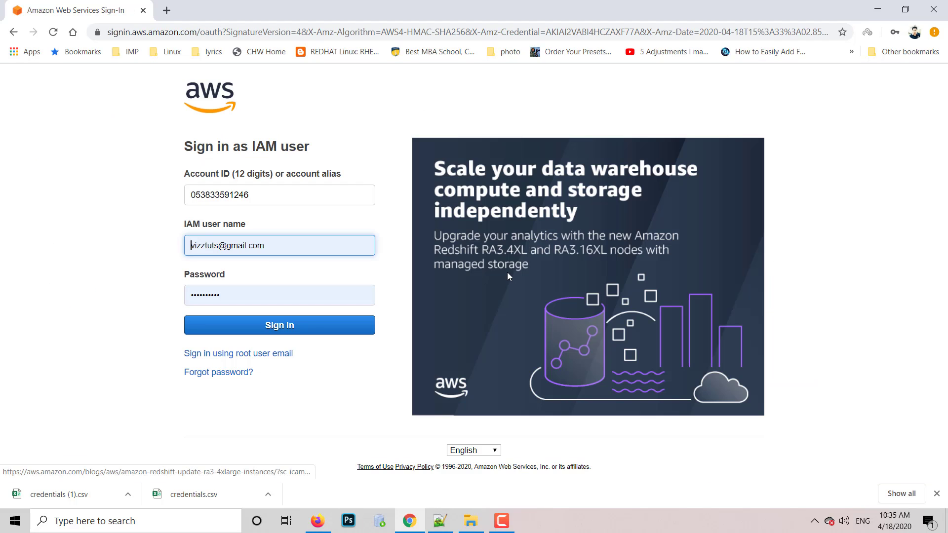
Step: Sign back in using the browser's autofilled saved credentials
click(300, 327)
click(307, 317)
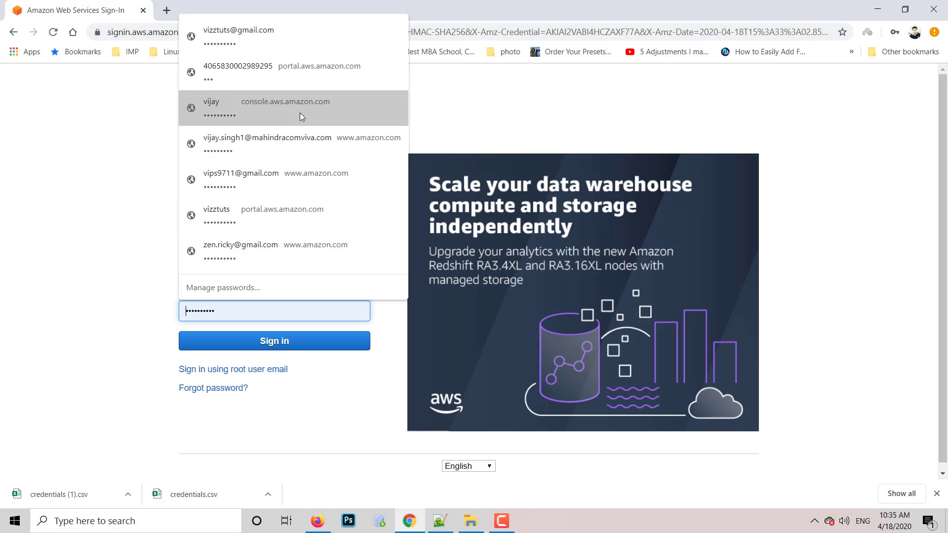
click(291, 40)
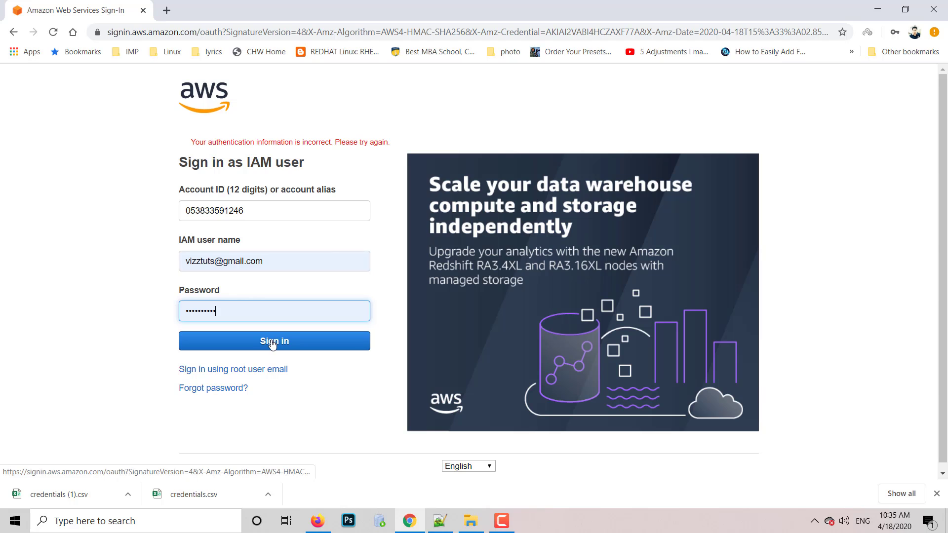
click(272, 345)
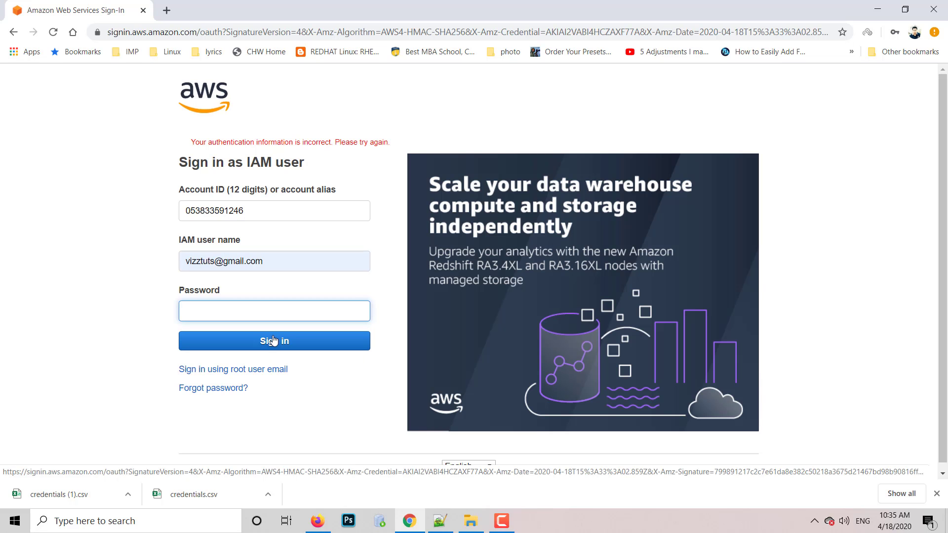
click(274, 344)
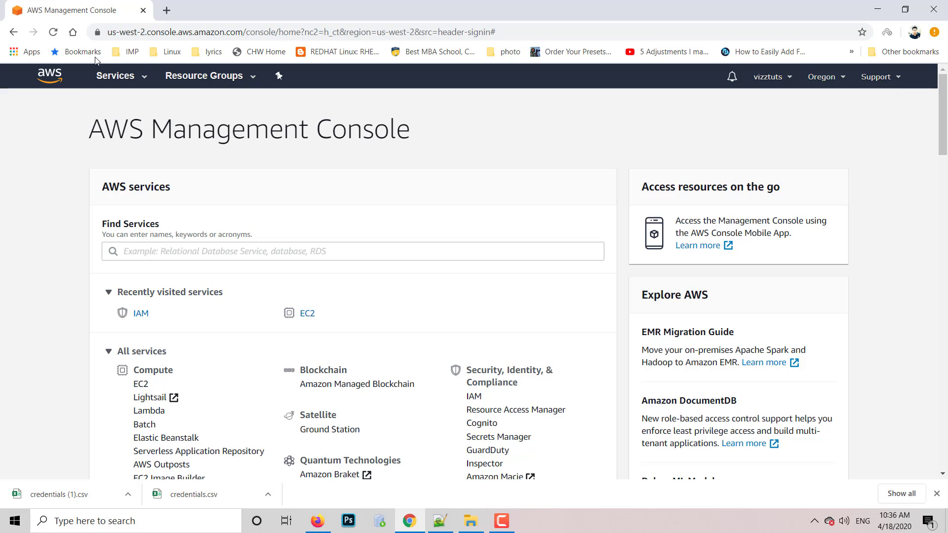
Step: Create an account alias for the IAM users sign-in link and select the new alias URL
click(142, 82)
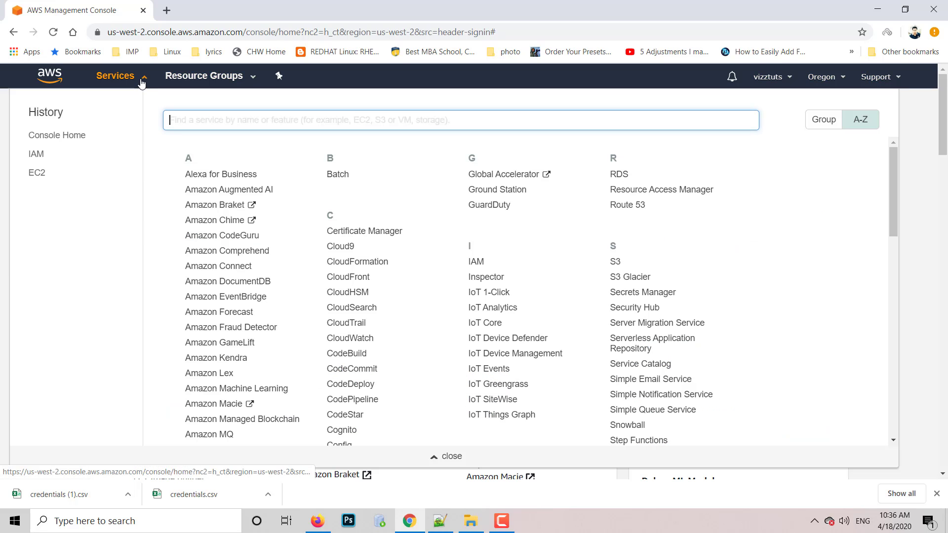
click(922, 191)
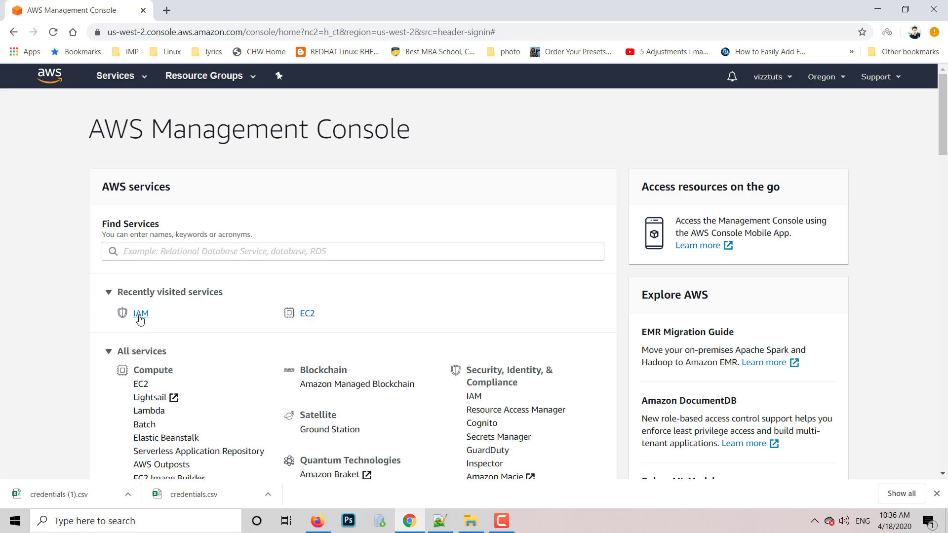
click(139, 315)
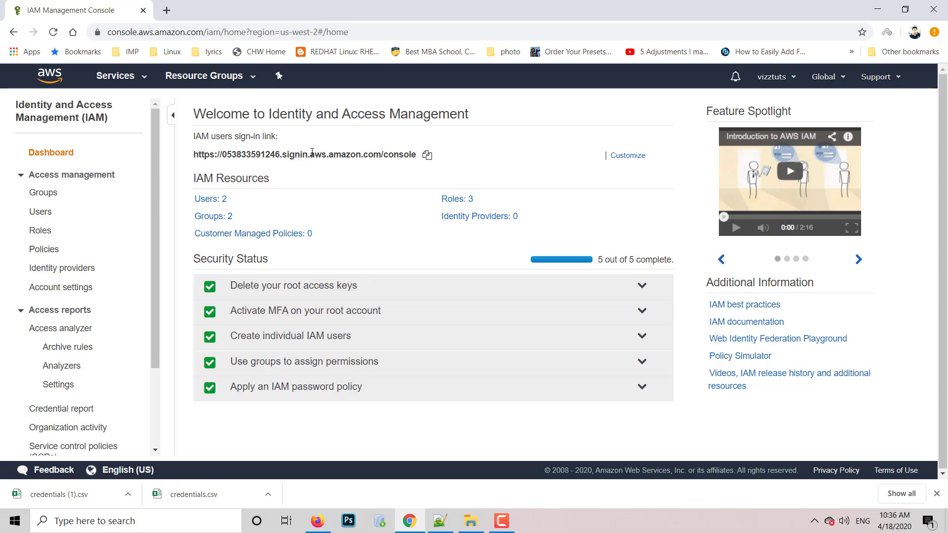
triple_click(224, 153)
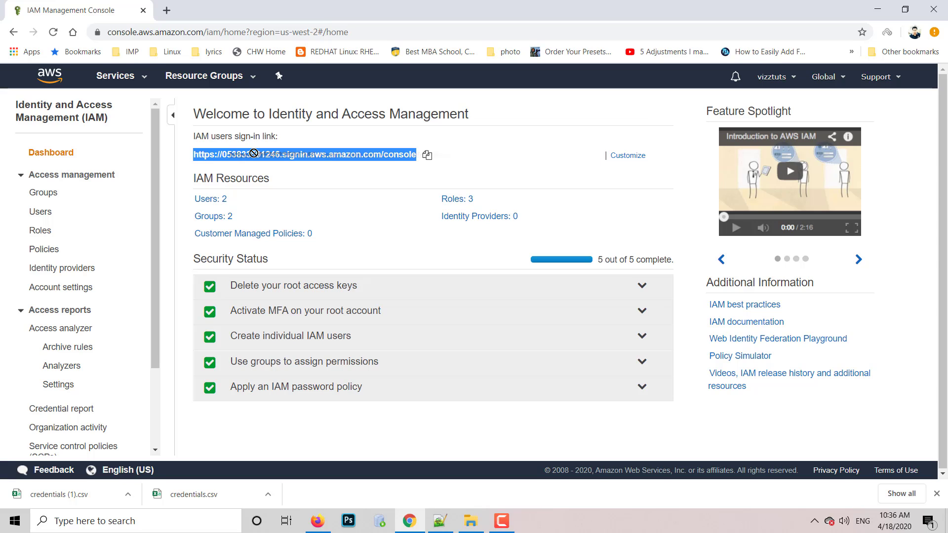
click(628, 156)
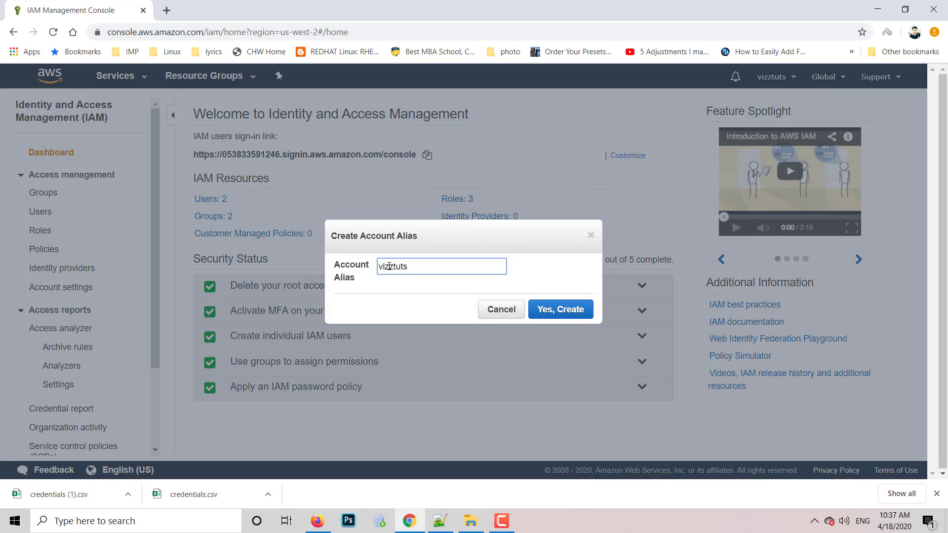
click(564, 309)
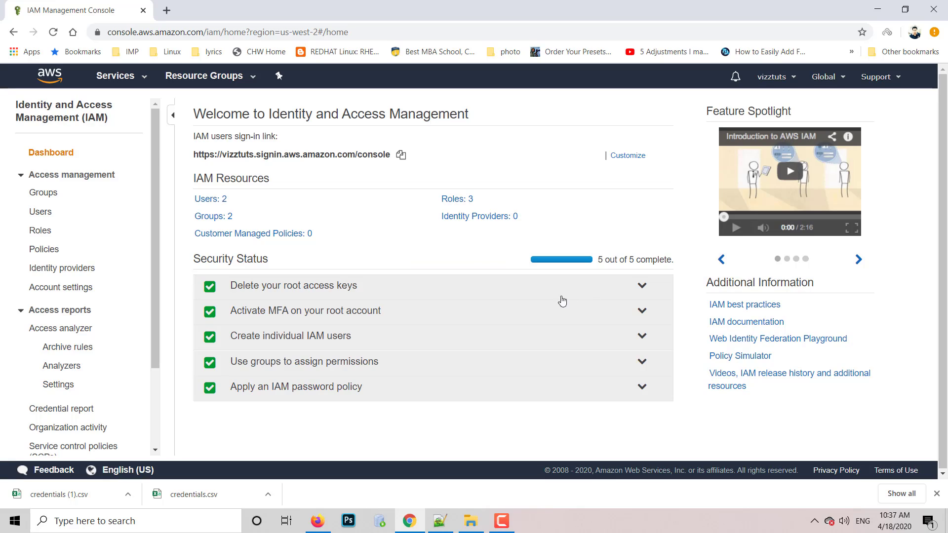
triple_click(391, 156)
key(ctrl+c)
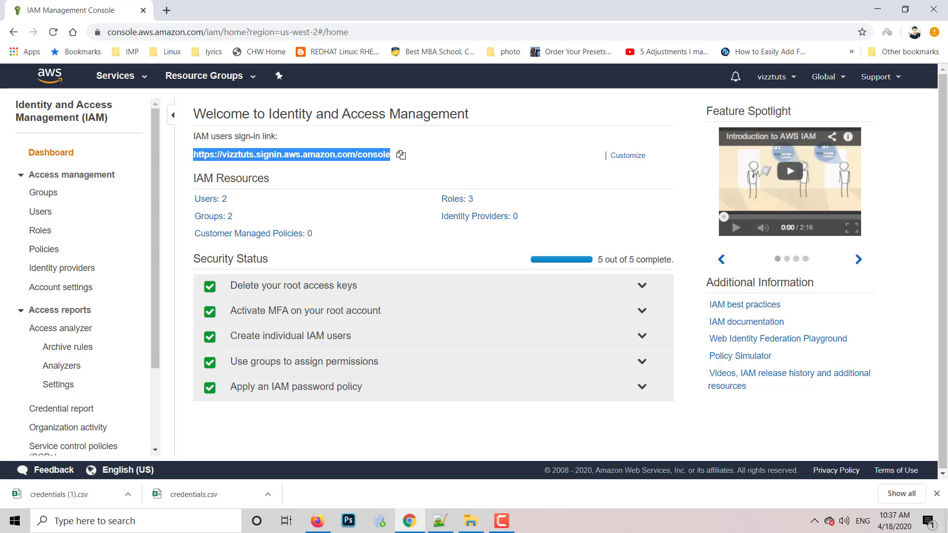
click(317, 521)
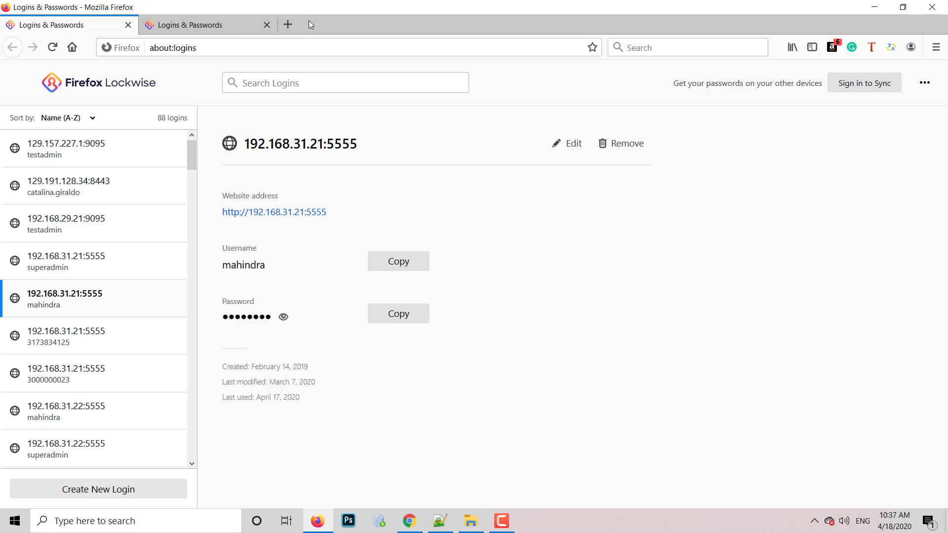
Step: Open the copied alias sign-in URL in a new Firefox tab and enter the account alias
double_click(310, 24)
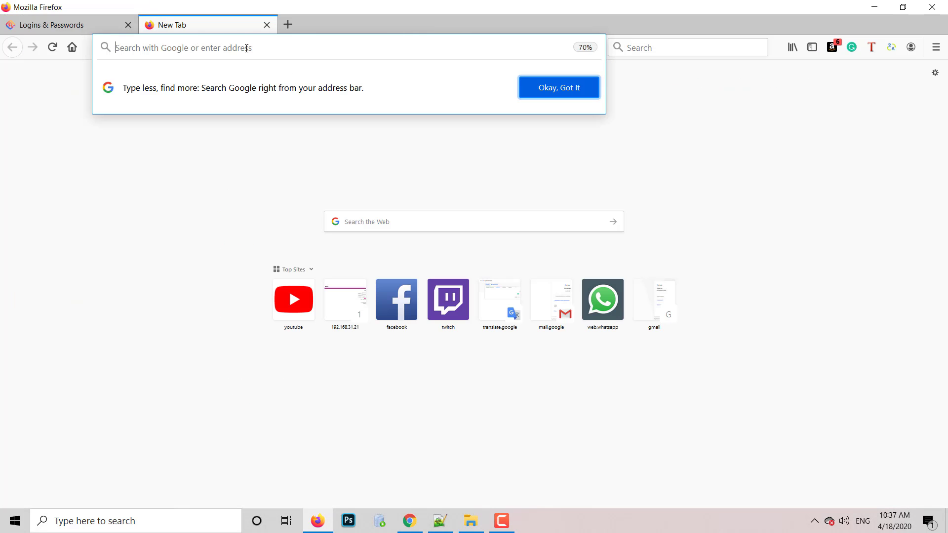
key(ctrl+v)
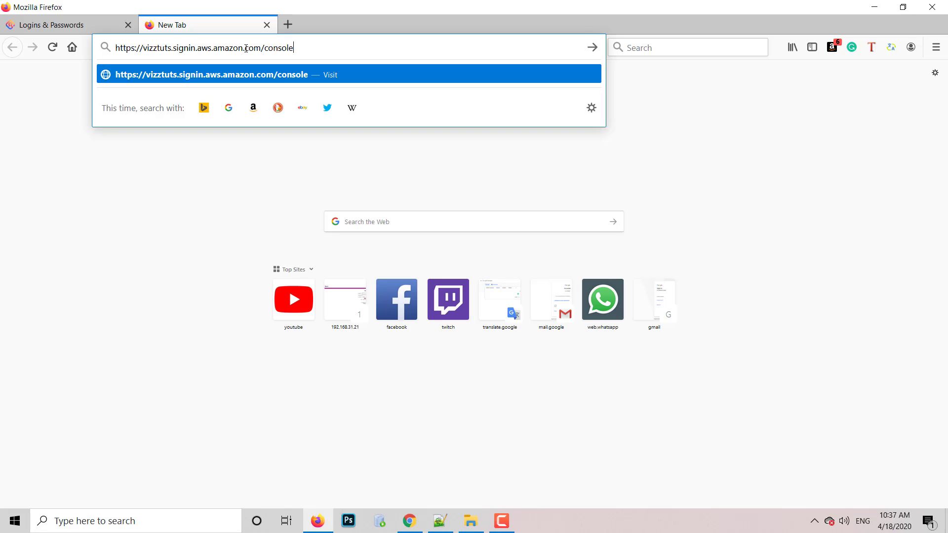
key(Return)
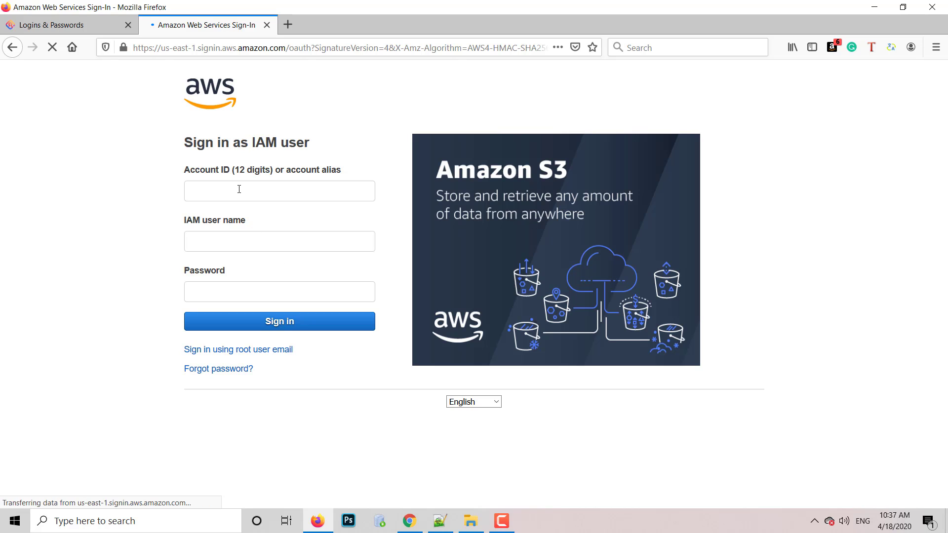
click(259, 196)
text(vizztuts)
Step: Enter the IAM user name and password and submit the sign-in form
click(302, 240)
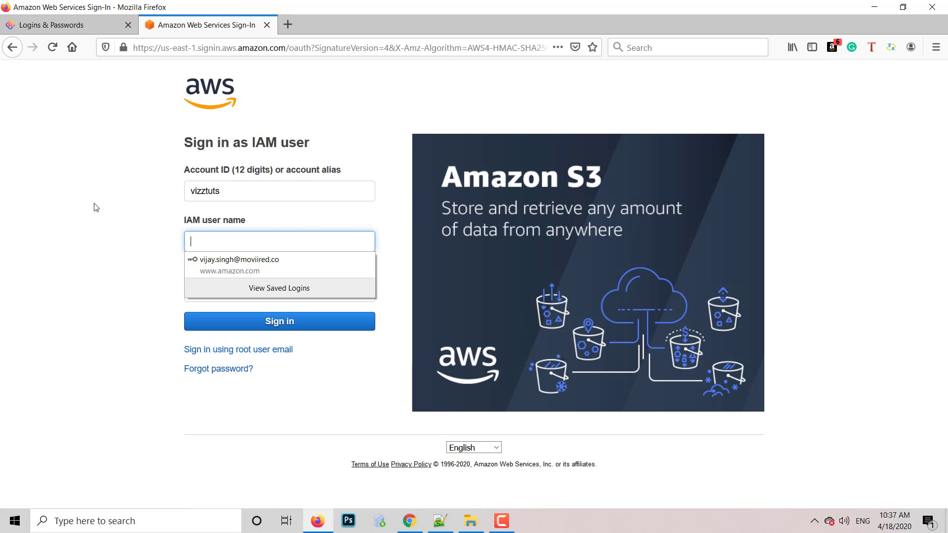
click(213, 205)
click(221, 239)
text(vijay)
key(Tab)
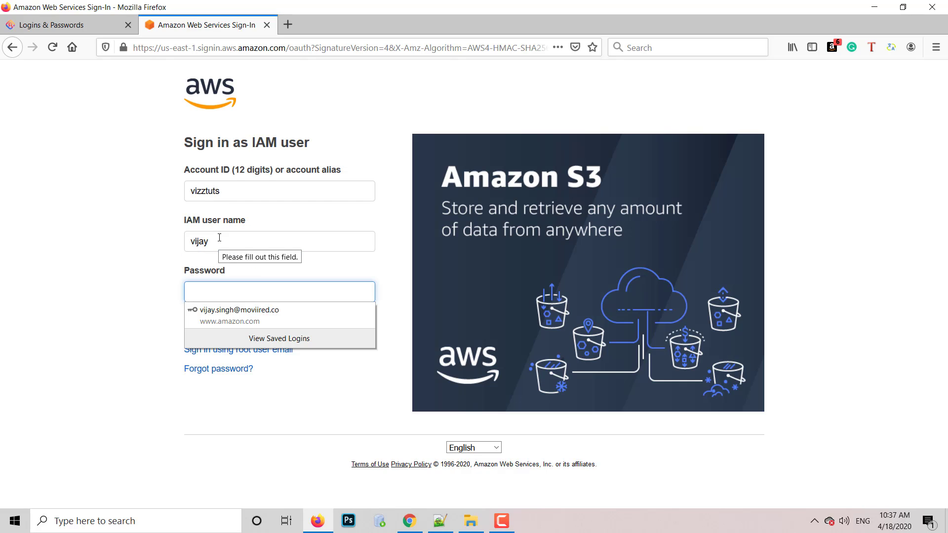
text(•••••)
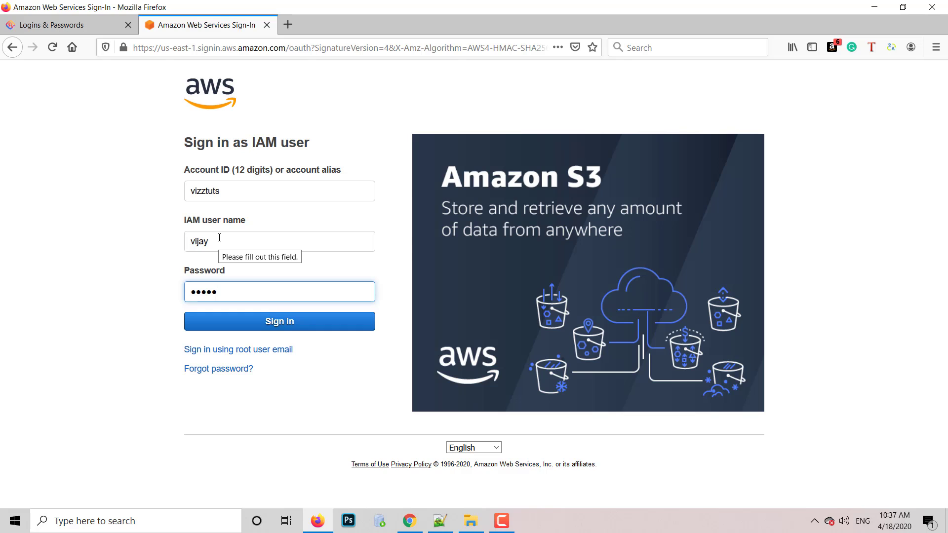
text(••)
key(Return)
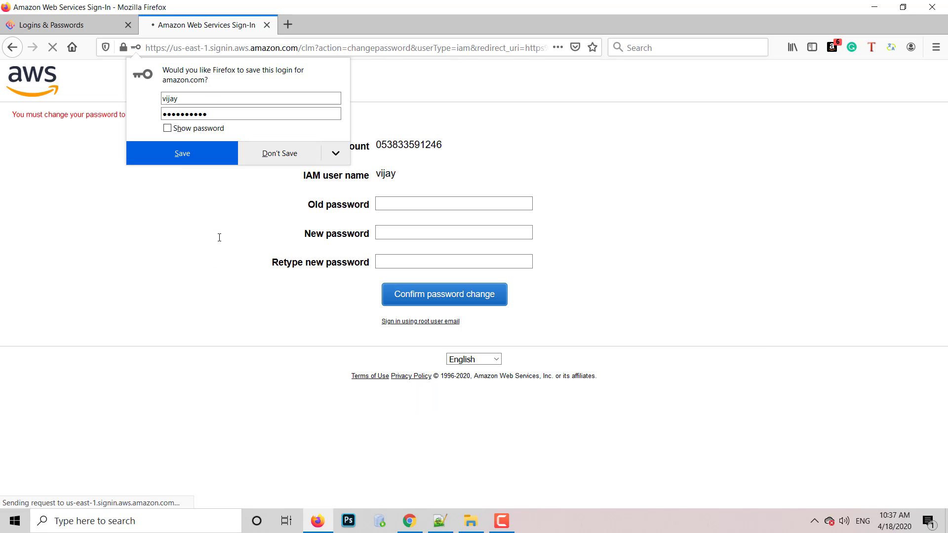
Step: Replace the IAM user's initial password with a new one and update Firefox's saved login
click(220, 161)
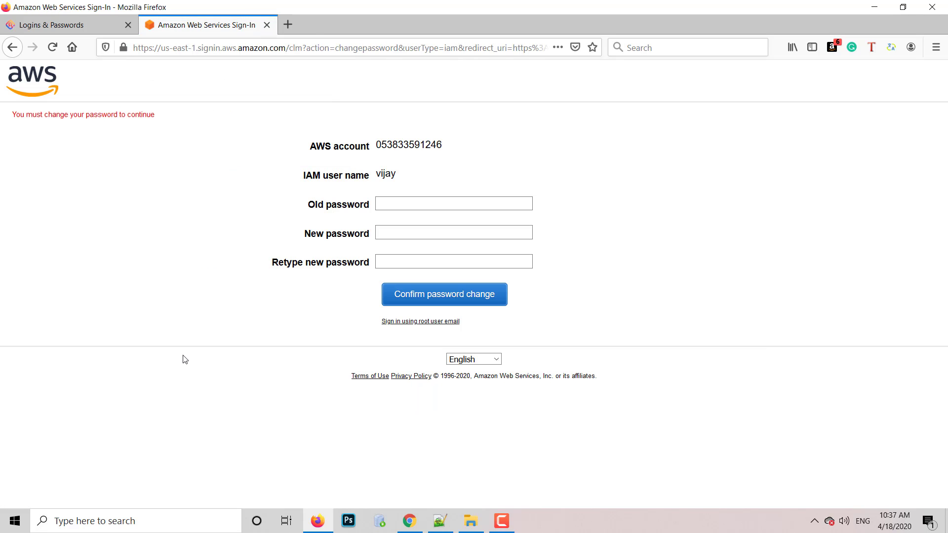
click(378, 200)
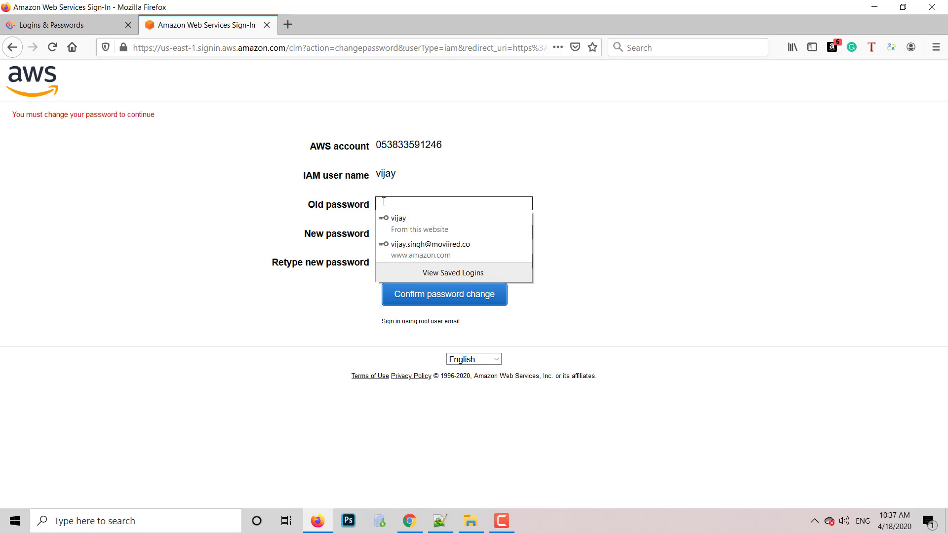
text(•)
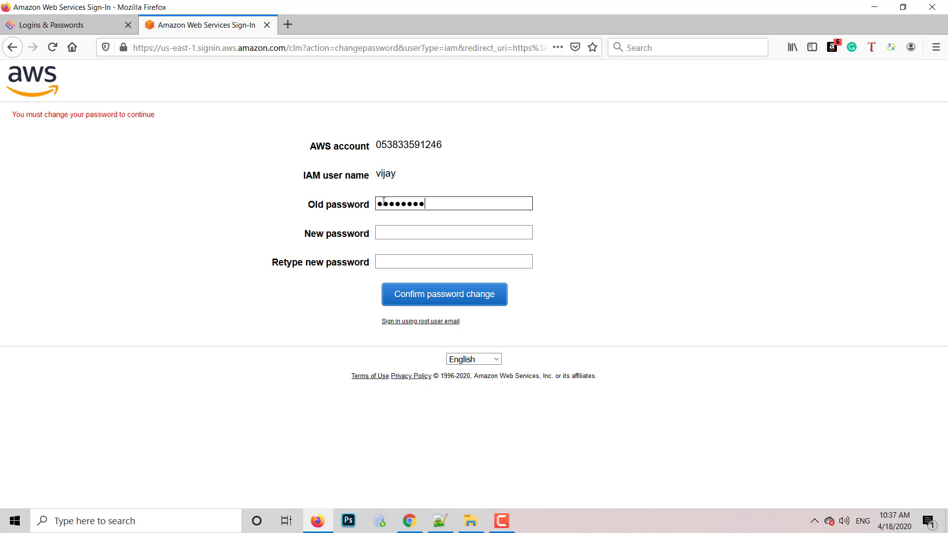
text(•••••••••)
key(Tab)
text(•)
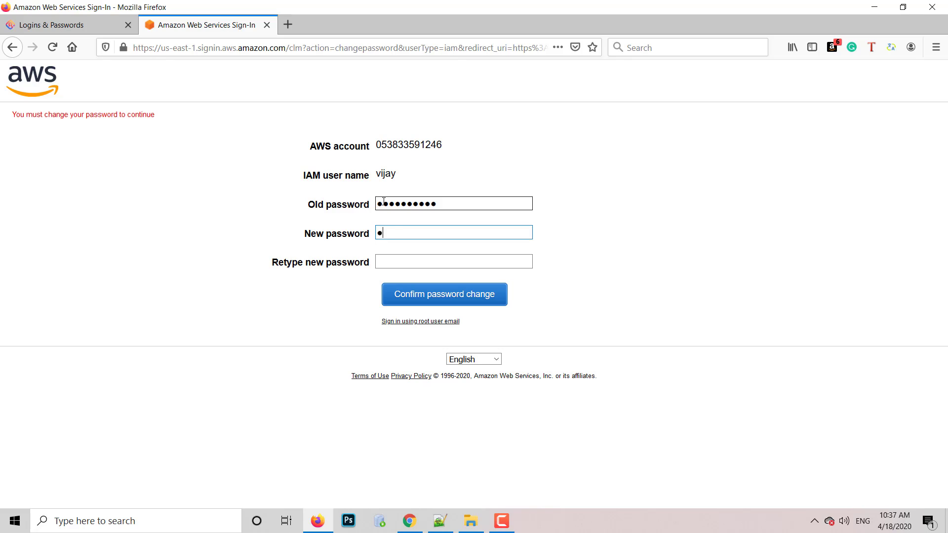
text(••••••••)
key(Tab)
text(•••••)
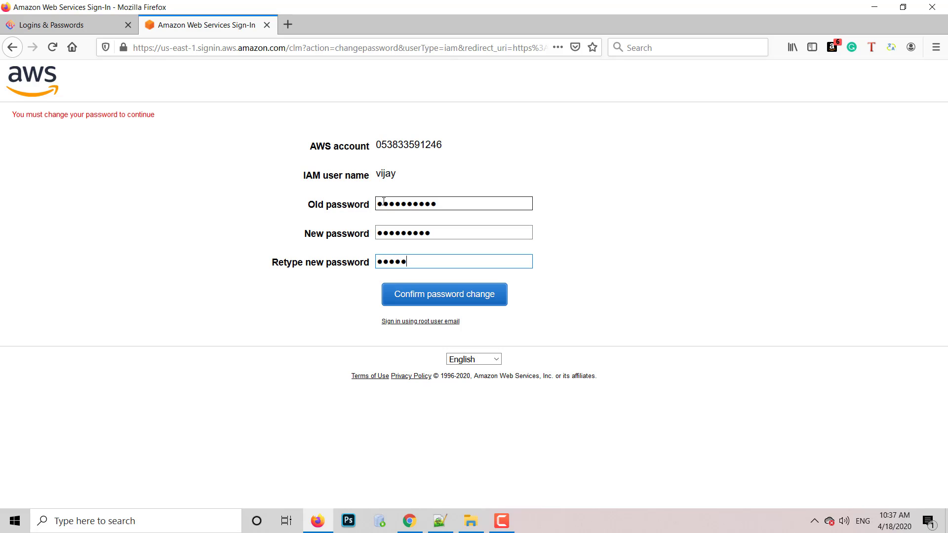
text(••••)
click(434, 295)
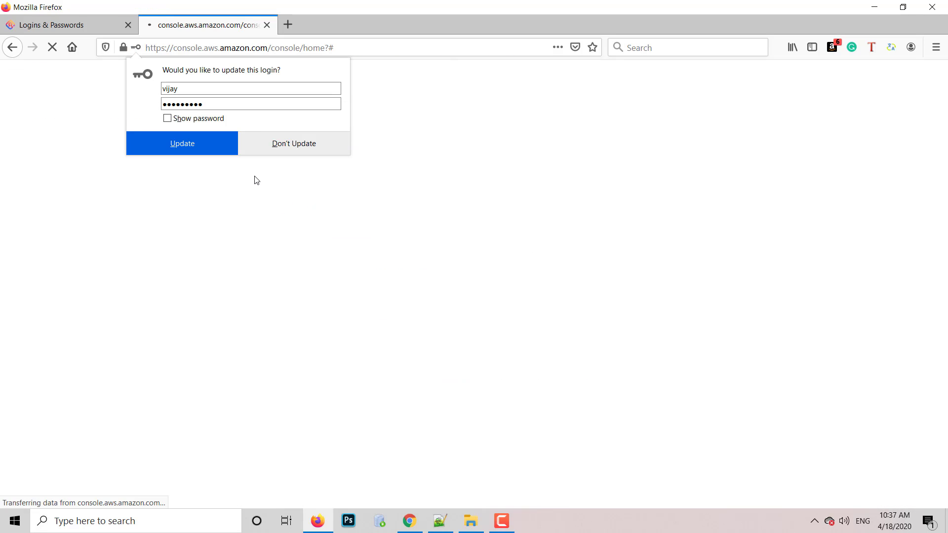
click(194, 150)
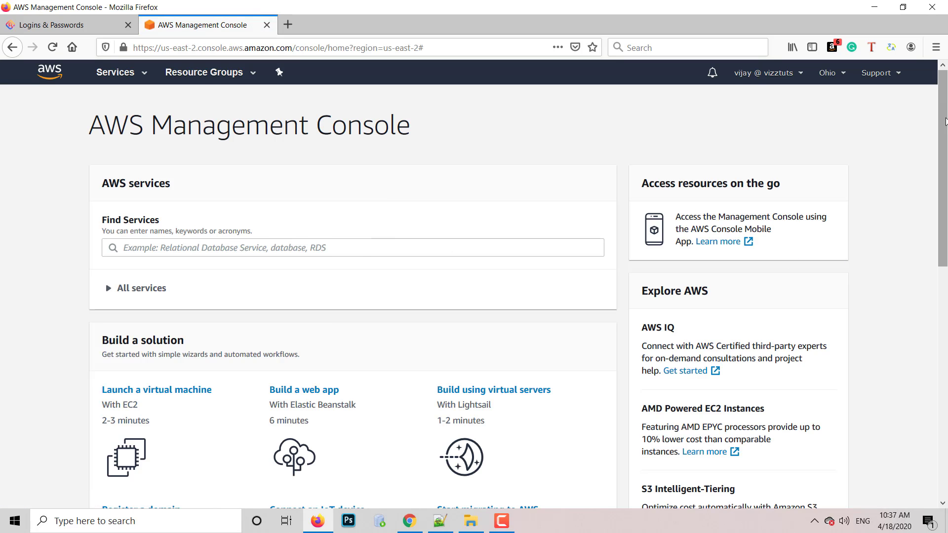
Step: Scroll through the loaded Ohio console home page, then click an item at the bottom of the screen
drag(946, 121, 946, 364)
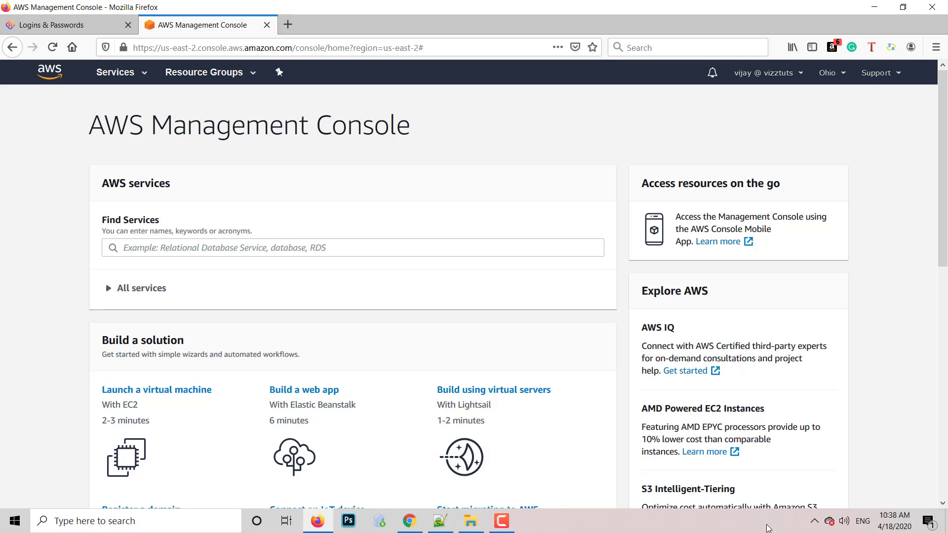
mouse_move(502, 520)
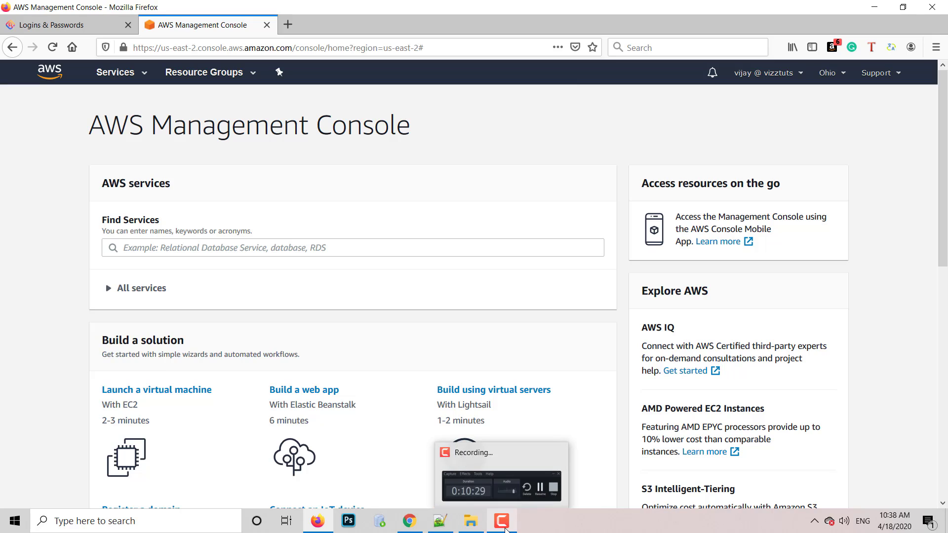
click(505, 530)
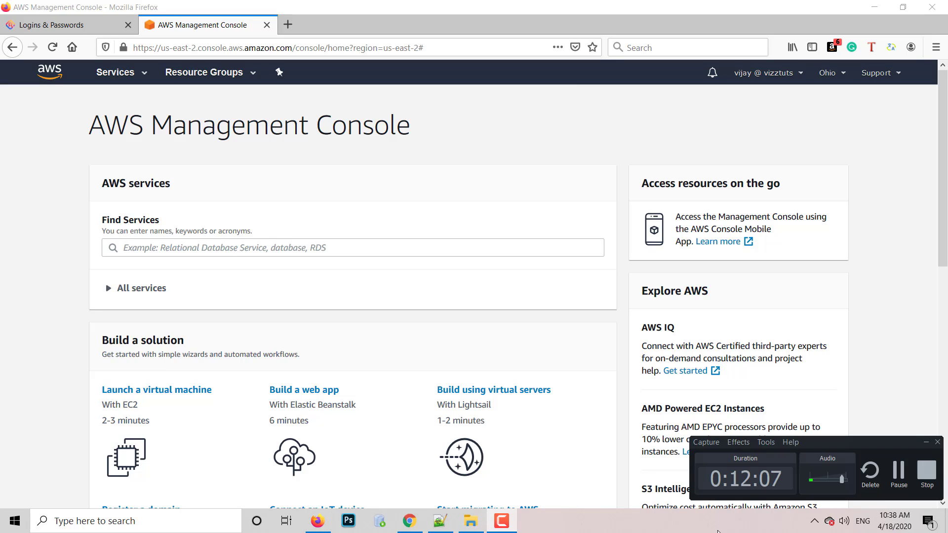